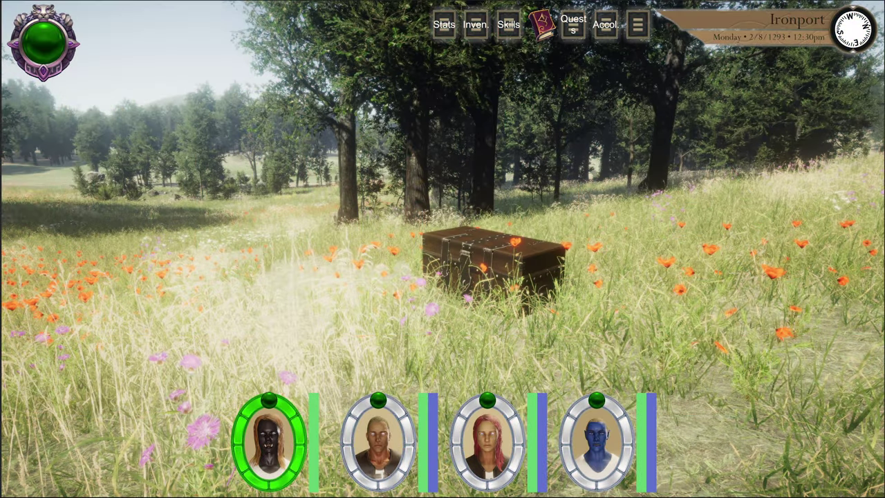
Walk through the meadow up to the wooden chest
key("w")
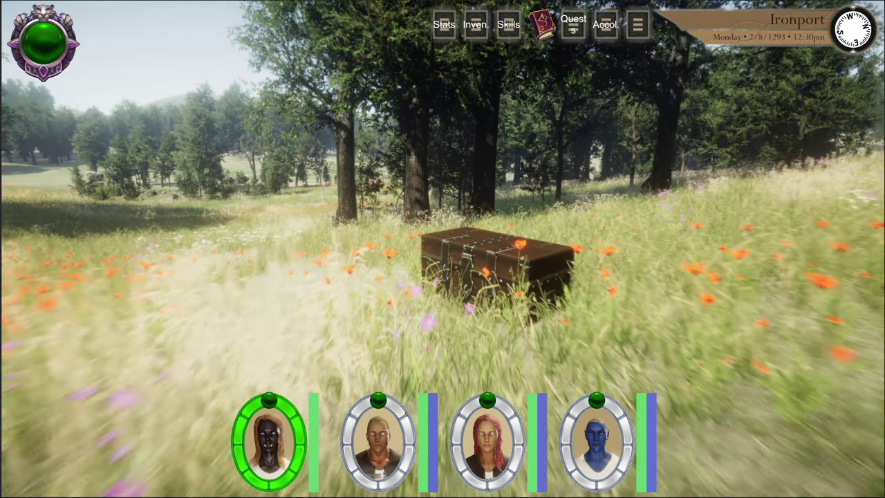
key("w")
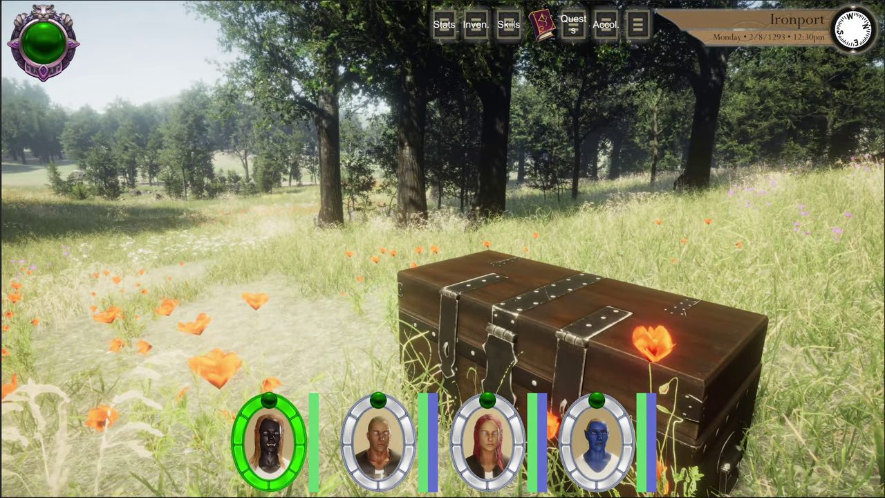
key("w")
key("s")
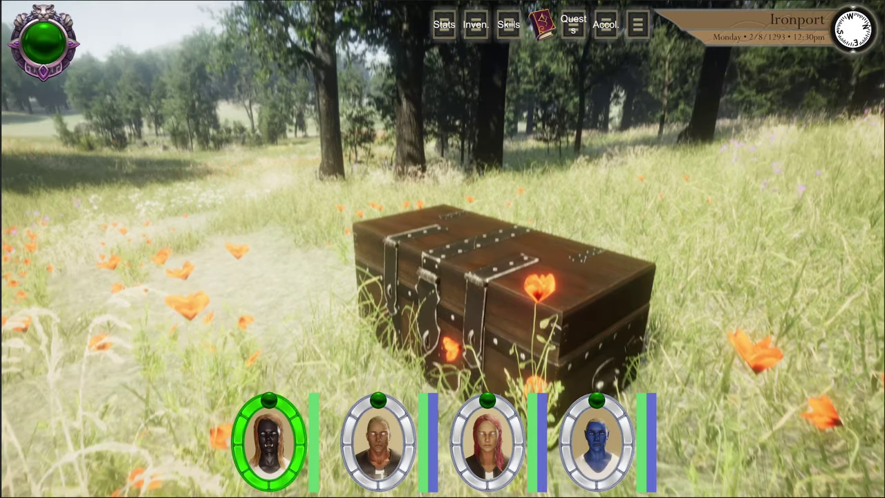
Review the stats page and look through the inventories of the different party members
key("Tab")
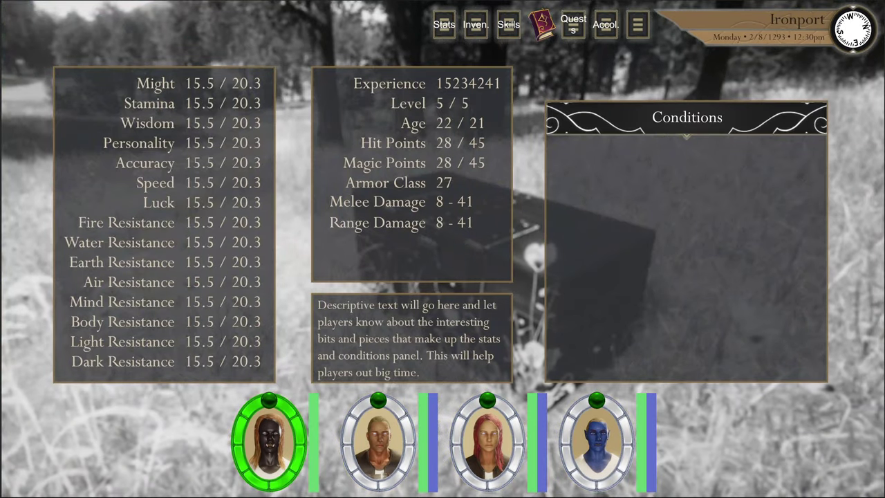
left_click(473, 22)
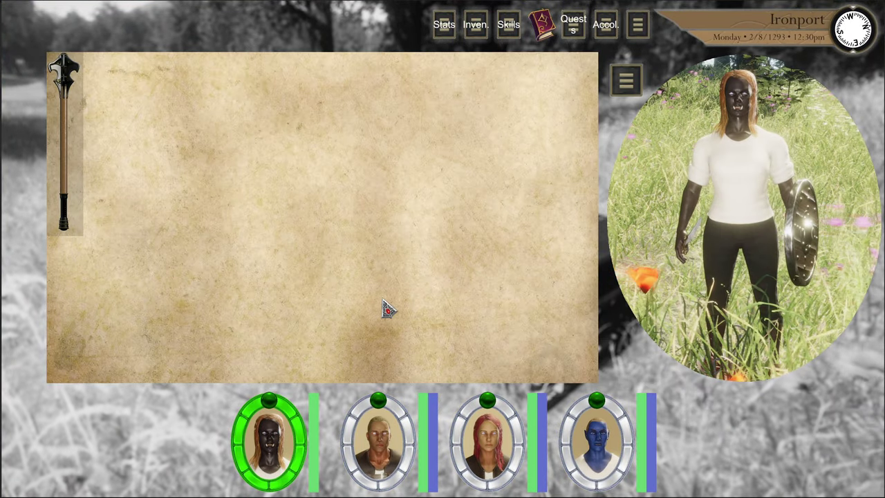
left_click(381, 440)
left_click(487, 446)
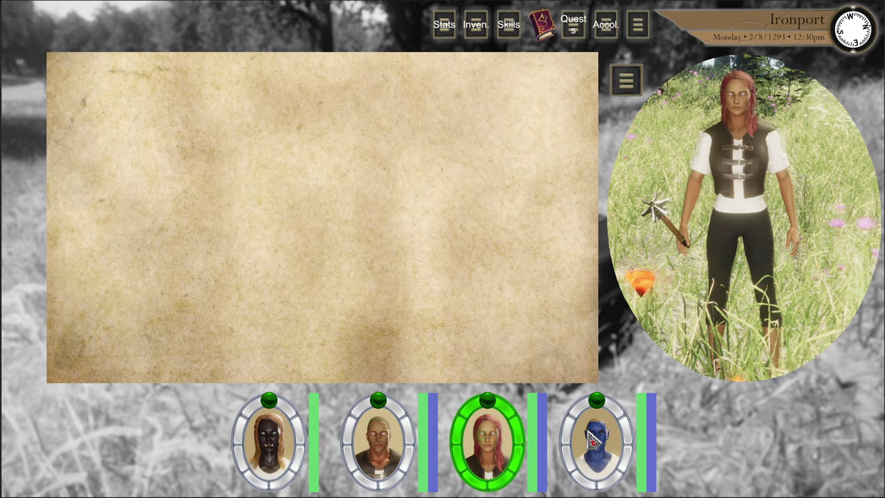
left_click(593, 439)
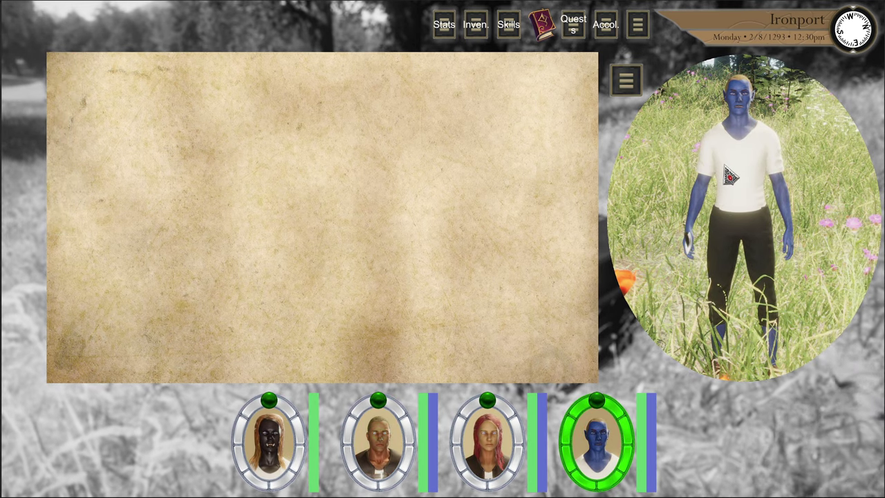
Take the leather vest off the second party member and put it back on him
left_click(398, 474)
left_click_drag(724, 159, 724, 160)
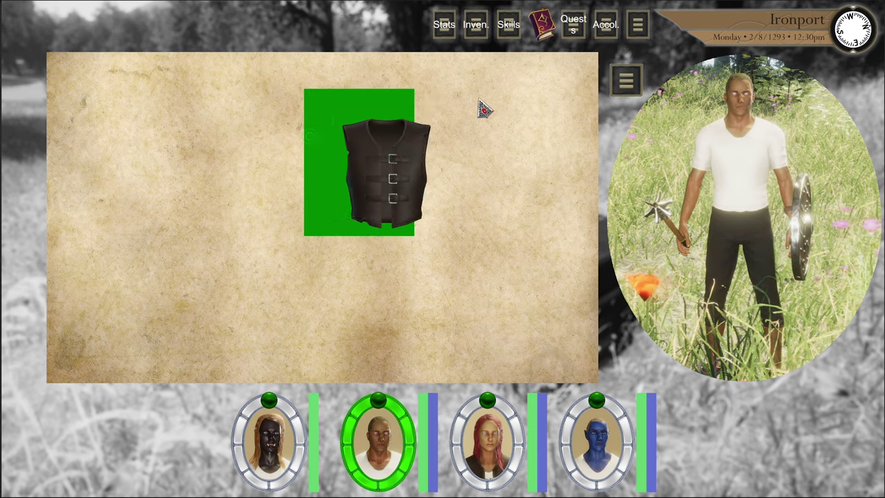
left_click(724, 151)
left_click(719, 147)
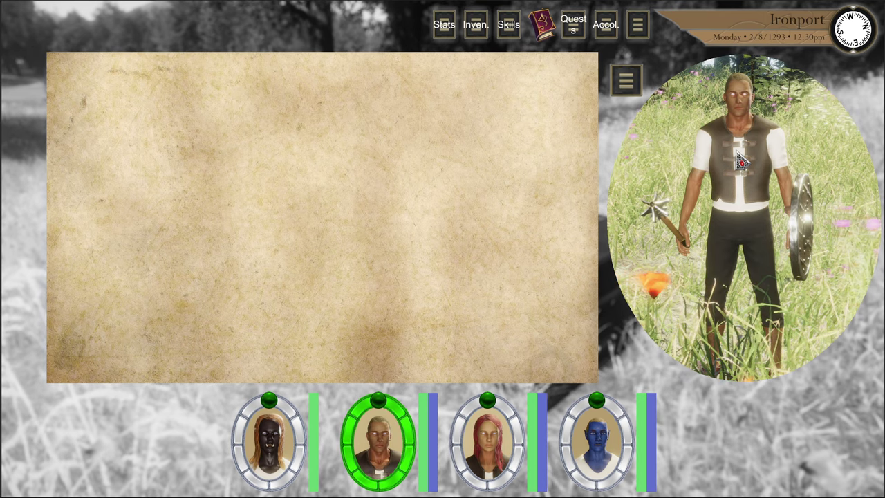
Unequip the second party member's leather vest, mace and shield, storing the vest and mace in his inventory
left_click(726, 155)
left_click(186, 157)
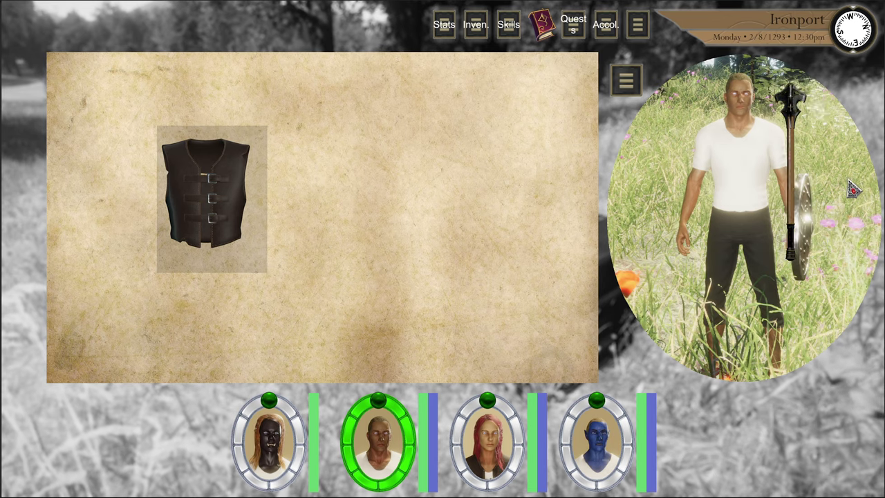
left_click(384, 119)
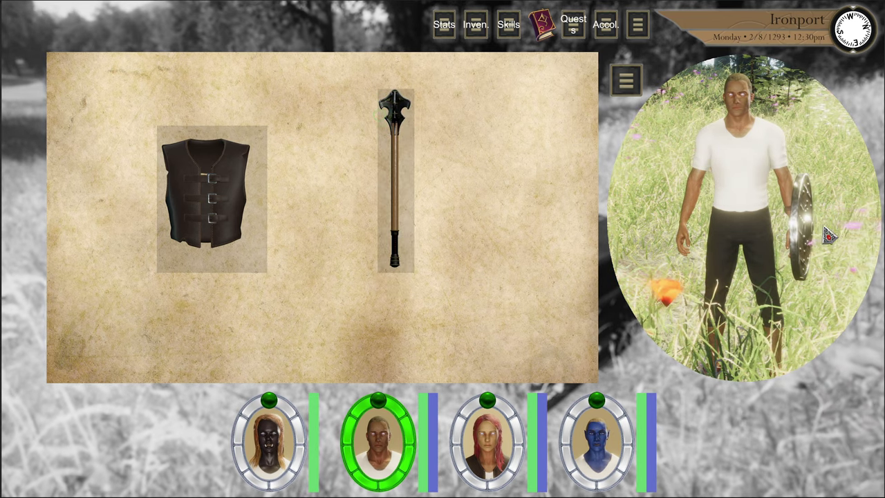
left_click(816, 237)
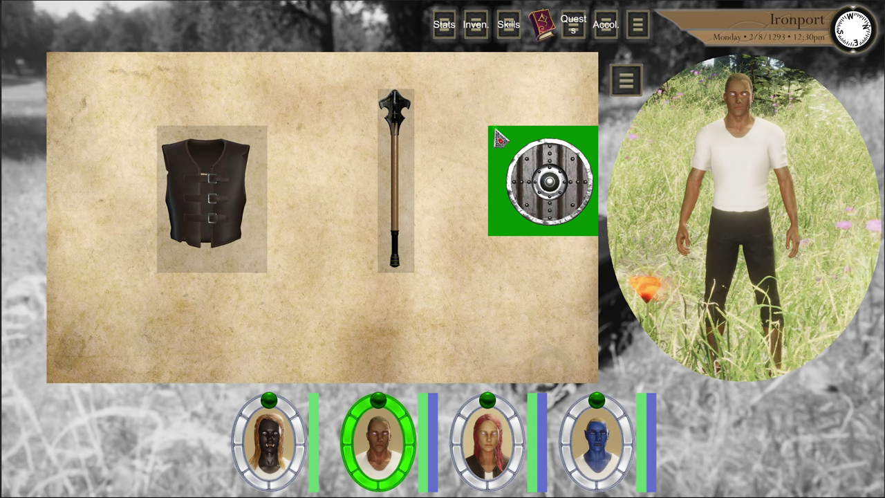
Give the unequipped round shield to the red-haired party member and close the inventory
left_click(497, 139)
left_click(497, 138)
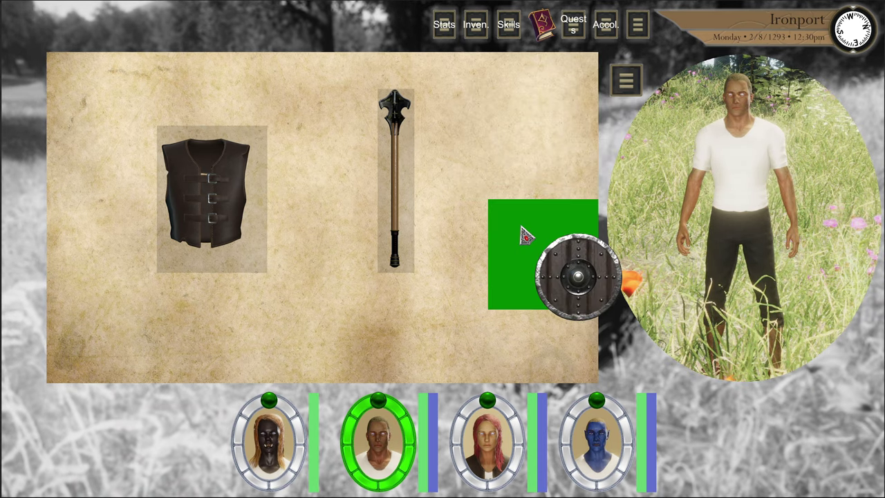
left_click(493, 437)
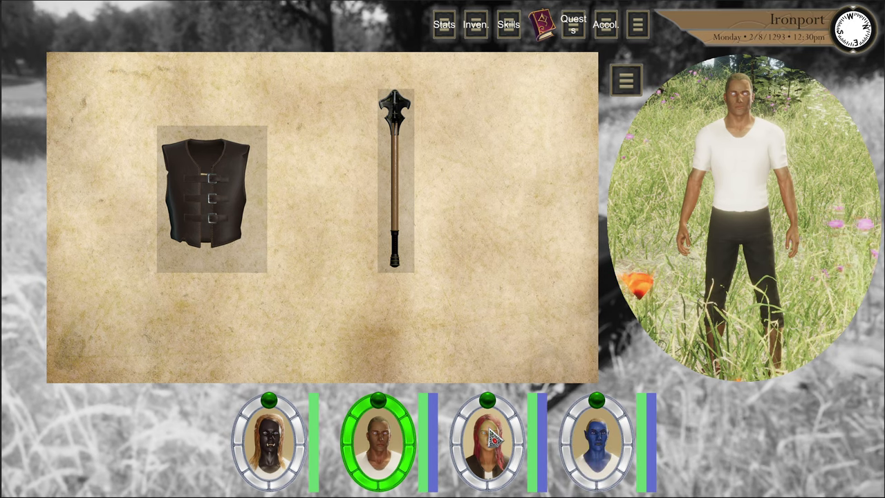
key("Escape")
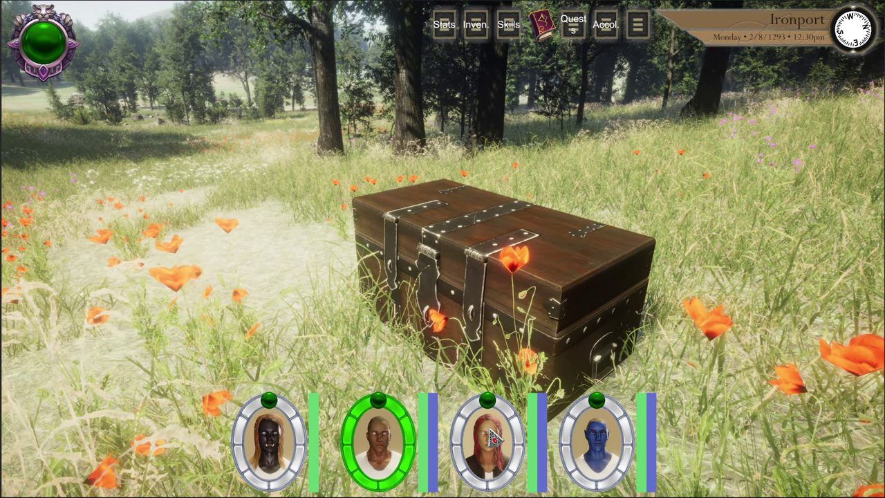
Open the chest and rearrange it, moving the sword beside the mace and swapping the steel breastplate into the sword's place
key("space")
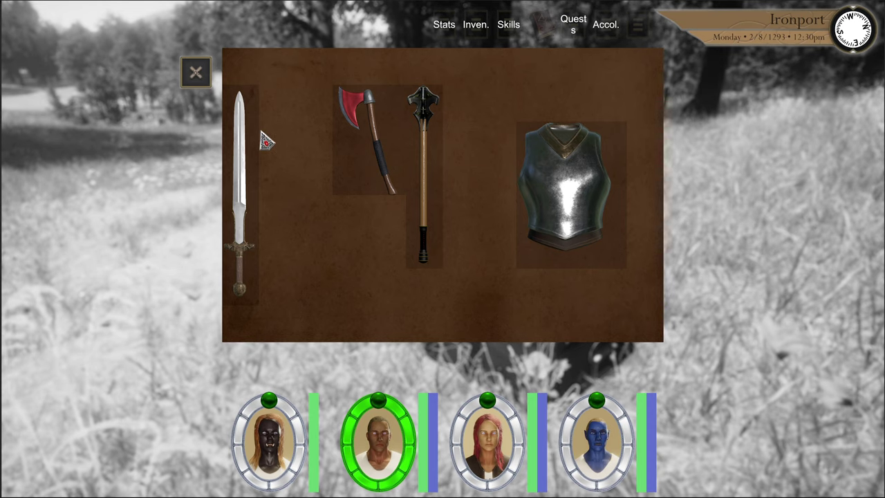
left_click_drag(241, 131, 467, 76)
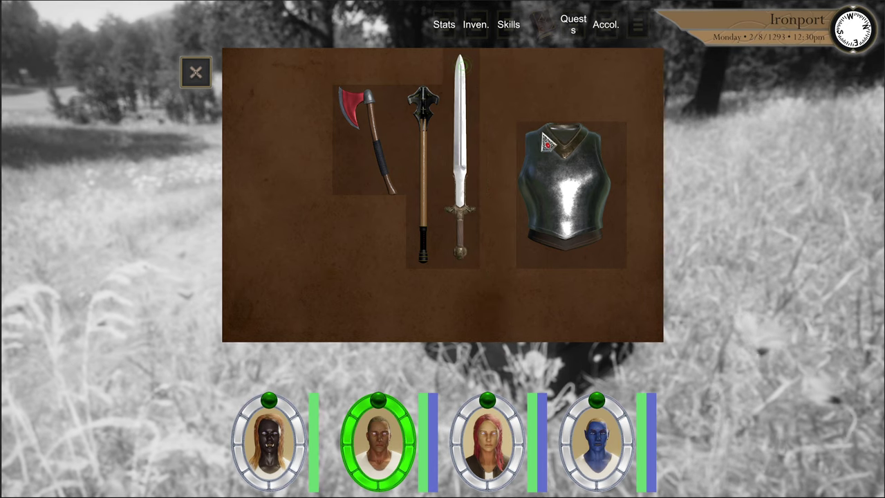
left_click_drag(539, 137, 461, 110)
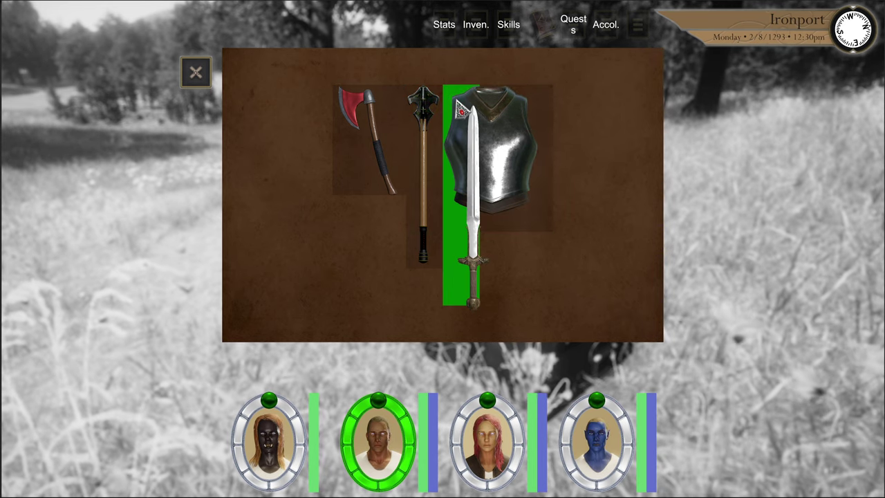
Give the chest's sword and steel breastplate to the first party member and open that character's inventory
left_click_drag(297, 331, 288, 103)
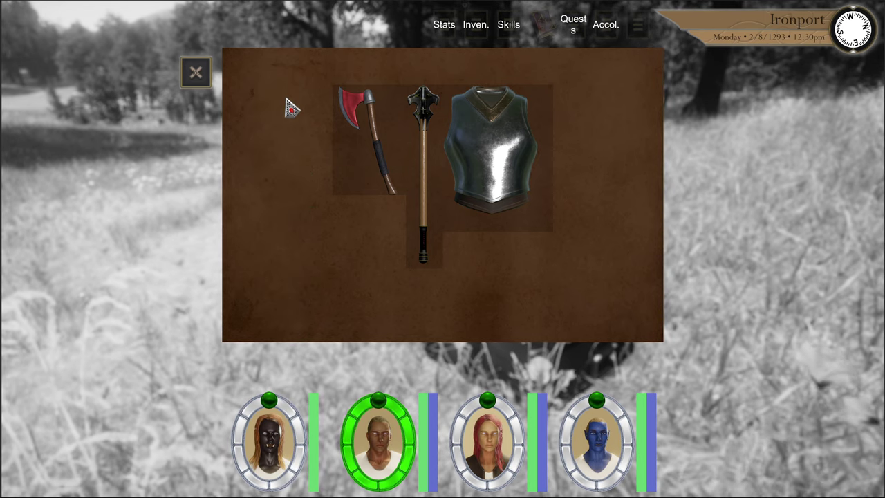
left_click_drag(474, 147, 267, 437)
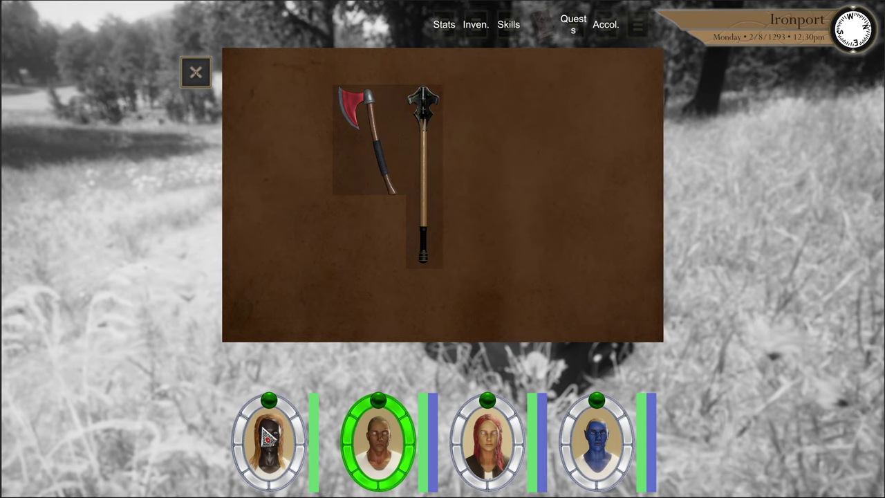
left_click(268, 438)
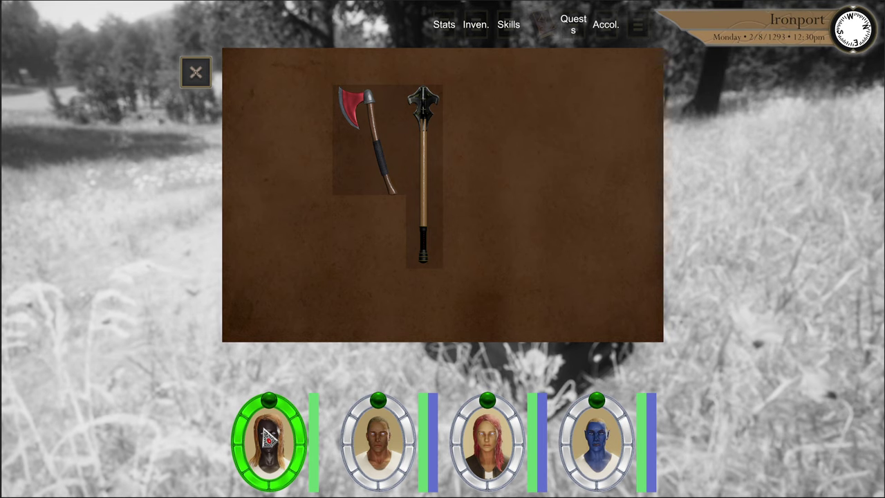
left_click(263, 429)
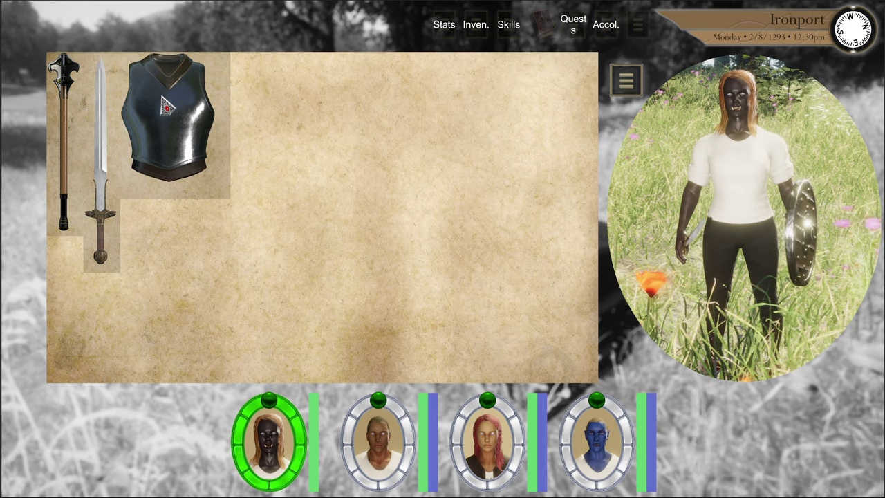
Equip the steel breastplate on the first party member, and briefly show the equipment slots over the character
left_click_drag(159, 113, 733, 158)
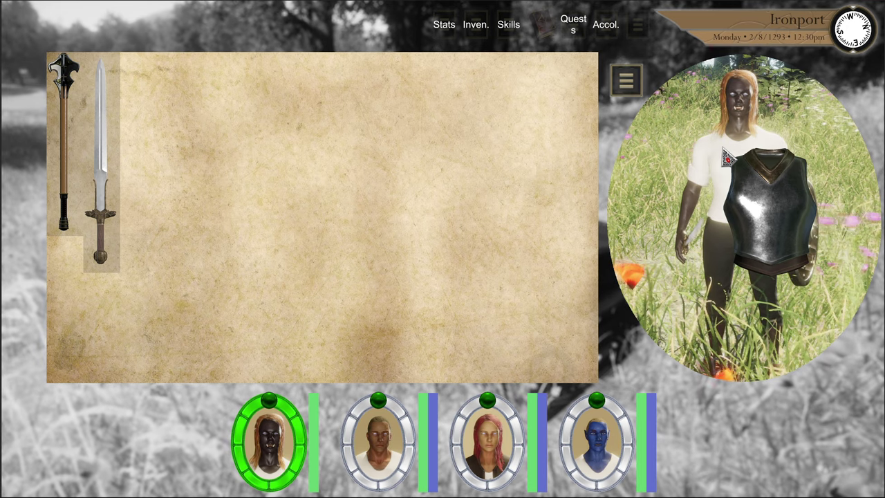
left_click_drag(724, 150, 724, 151)
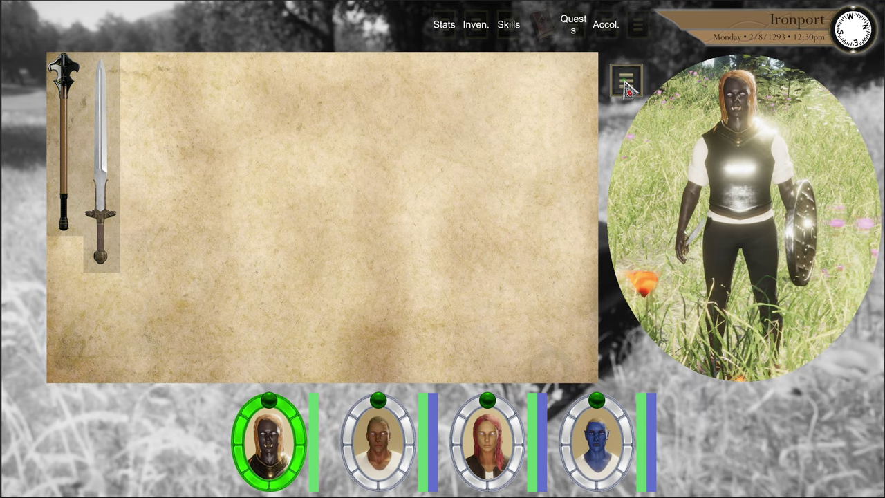
left_click(626, 81)
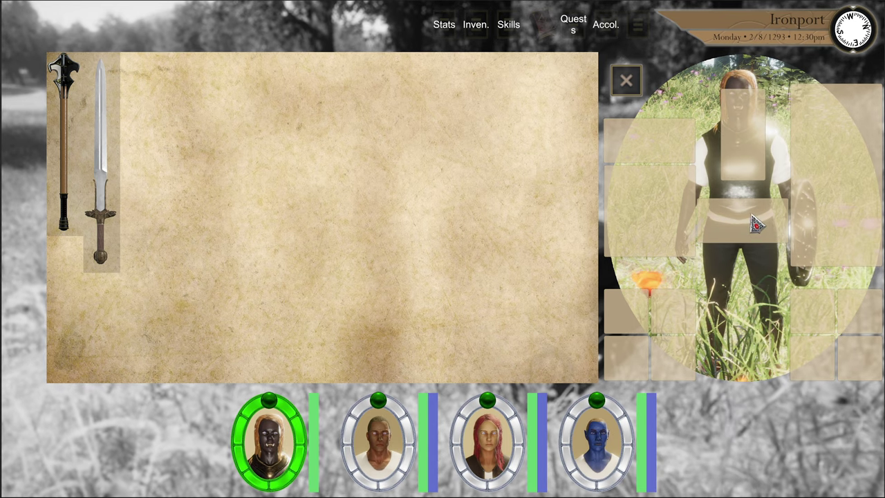
left_click(629, 90)
Hand the first party member's sword, mace and all equipped gear to the second party member and view his inventory
left_click_drag(111, 147, 227, 140)
left_click_drag(368, 356, 381, 430)
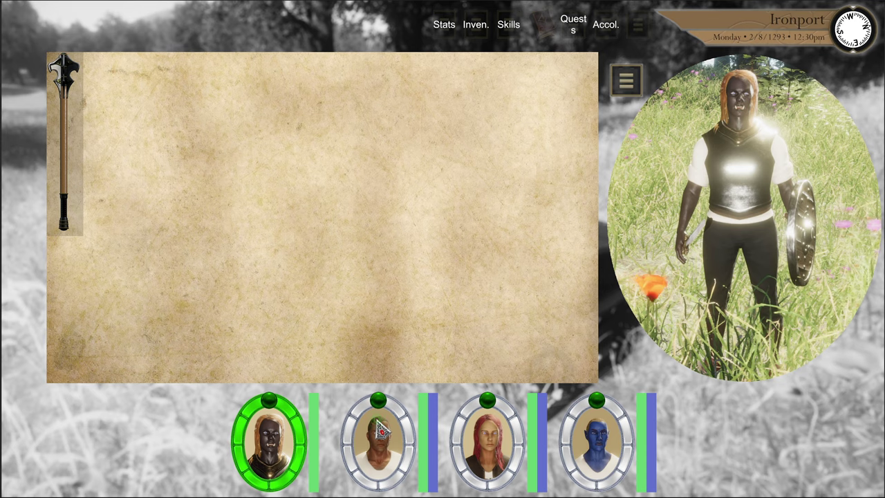
left_click_drag(69, 136, 650, 129)
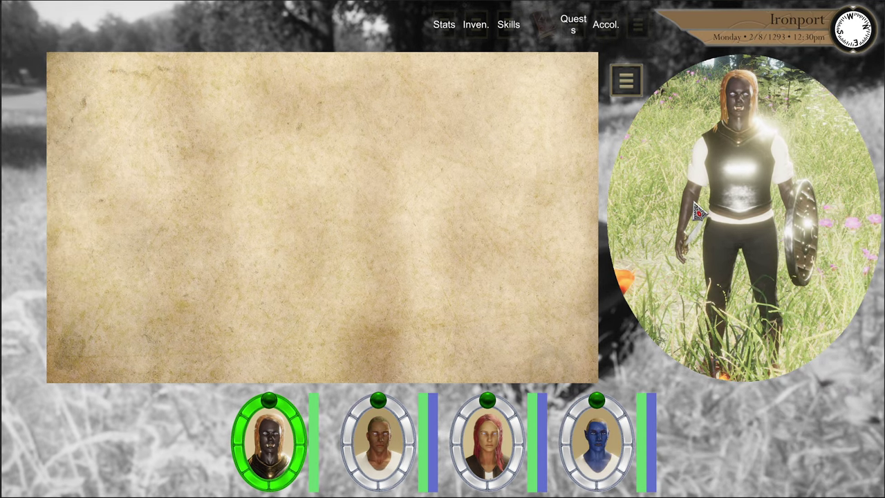
left_click_drag(730, 161, 809, 236)
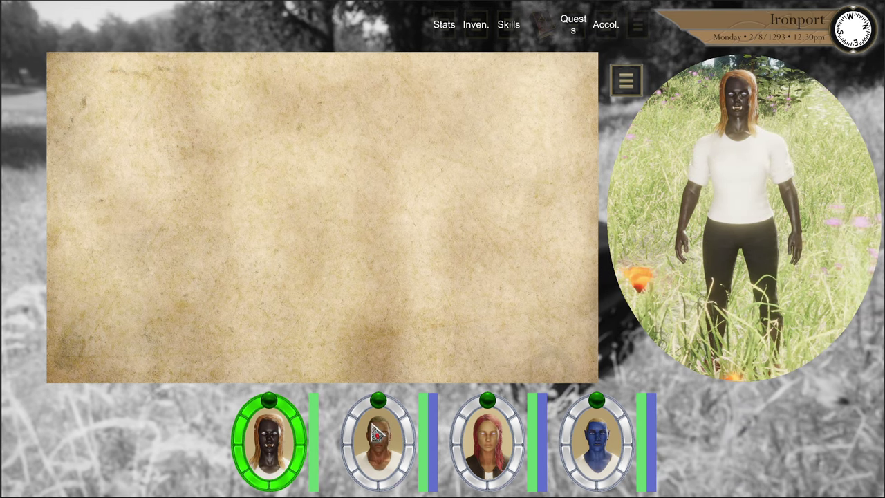
left_click(390, 435)
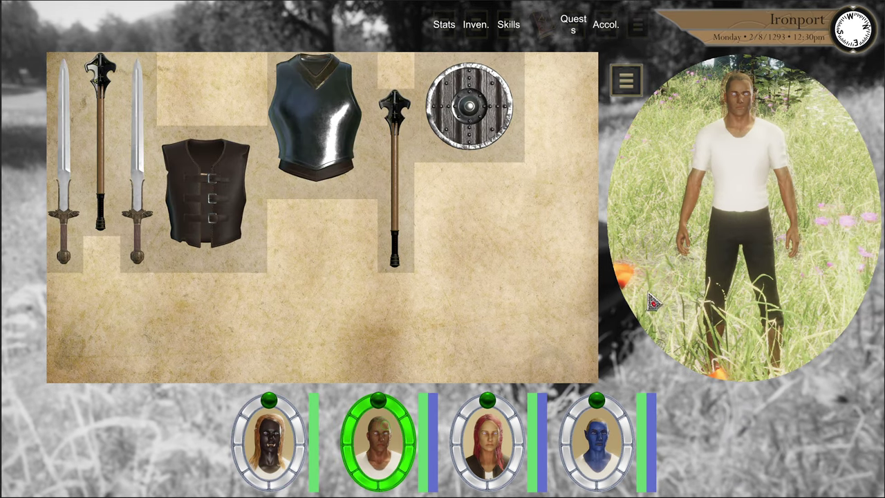
Transfer the red-haired member's vest and shield and the blue-skinned member's dagger to the second party member, and return to the chest
left_click(503, 434)
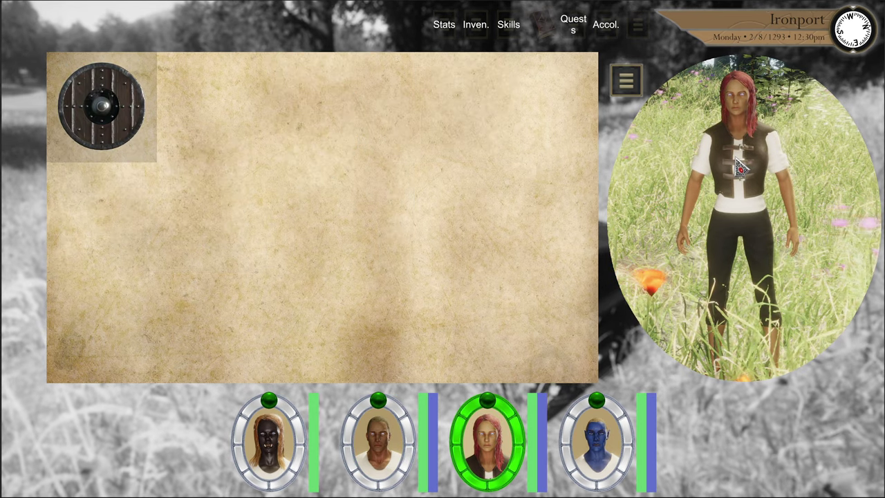
left_click_drag(739, 166, 326, 132)
left_click_drag(97, 128, 685, 213)
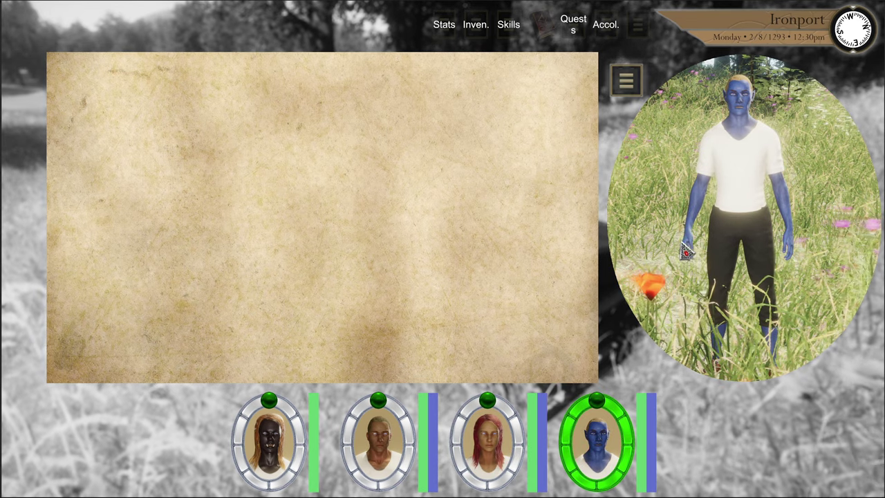
key("Escape")
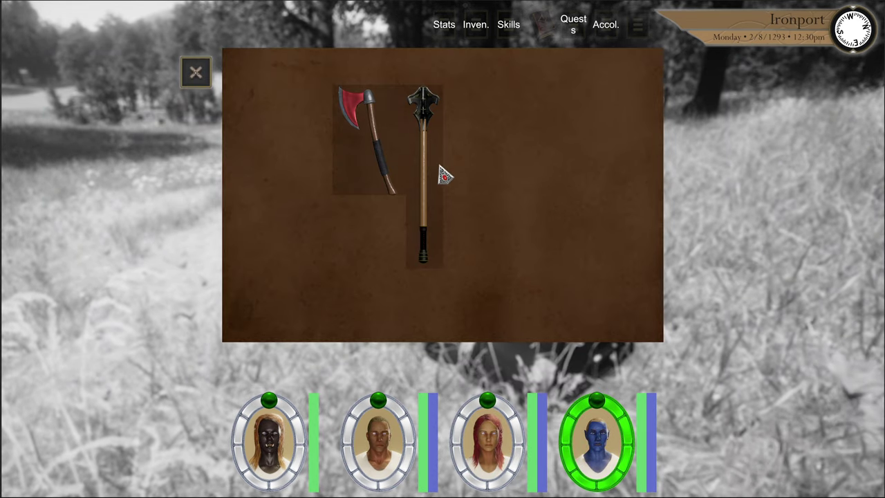
Transfer the axe and the mace from the chest to the second party member and open his inventory
left_click_drag(365, 117, 363, 119)
left_click(356, 105)
left_click(408, 103)
key("2")
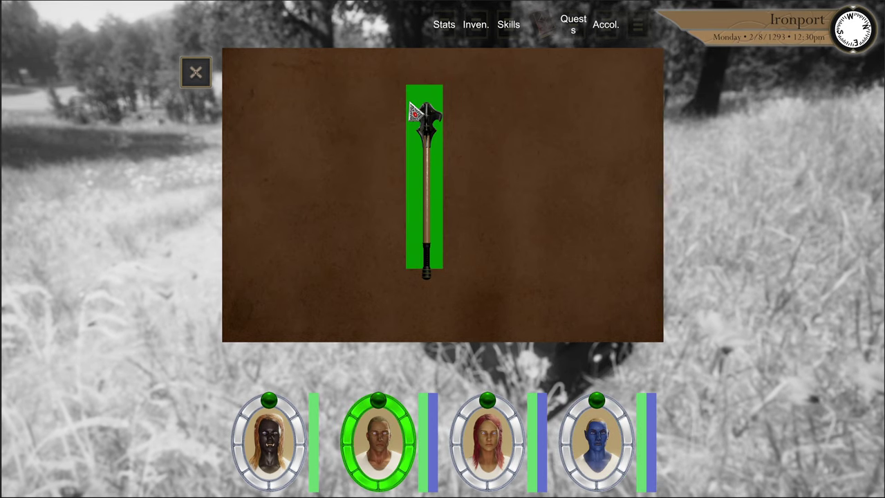
left_click_drag(413, 110, 348, 401)
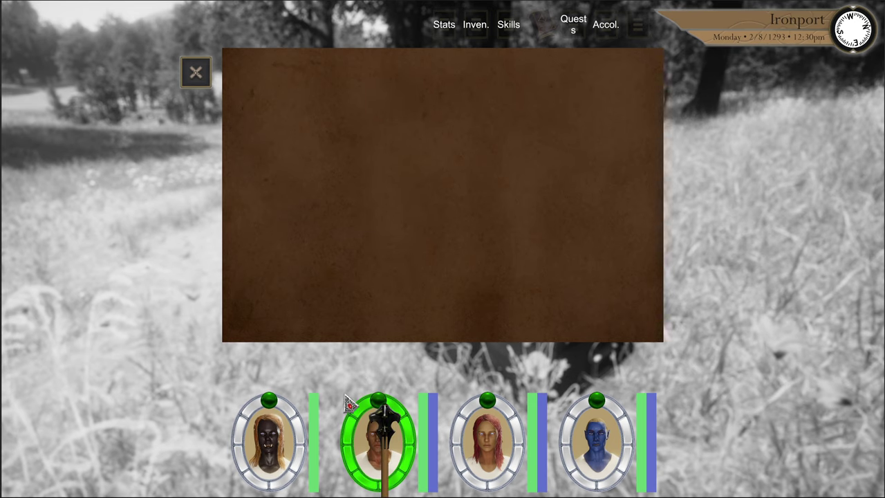
key("i")
Reposition a mace beside the second sword in the second party member's inventory and move the overlapping vest out of its way
left_click_drag(352, 107, 178, 85)
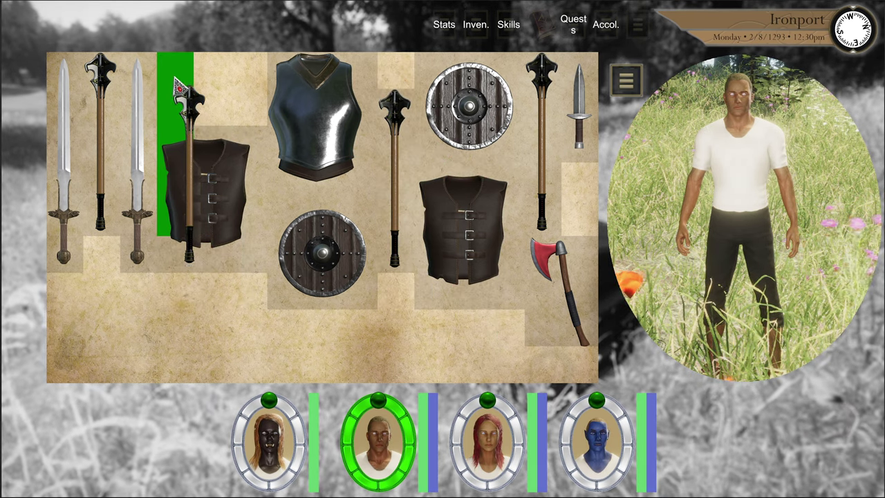
left_click(173, 83)
left_click_drag(175, 272, 175, 269)
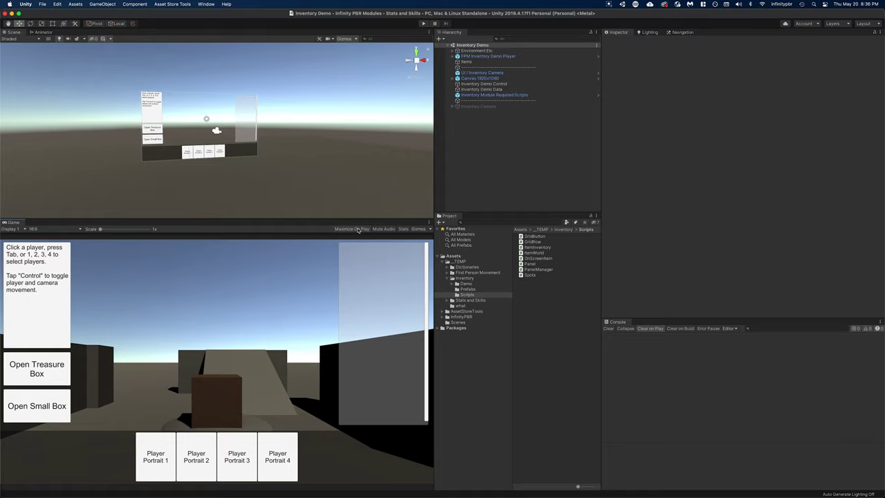
Run the Inventory Demo scene in Unity and move the treasure box's left shield and plate armor up to its top edge
key("super+p")
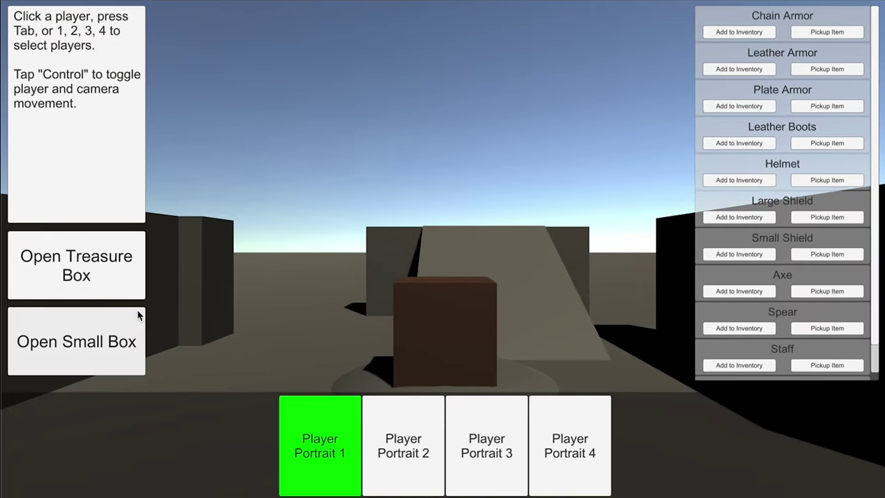
left_click(92, 274)
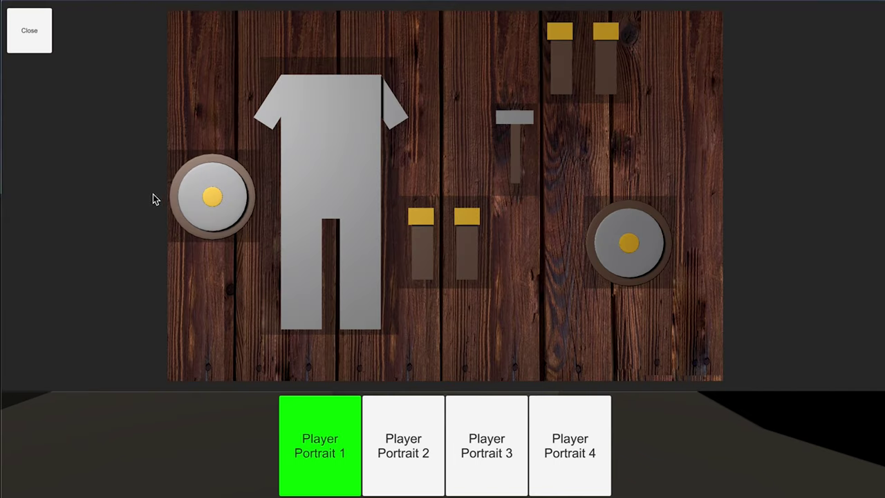
left_click_drag(202, 184, 200, 31)
left_click_drag(331, 116, 298, 41)
Orbit the Scene view around the open treasure box panel to examine its items as 3D objects
scroll(380, 53, "up", 5)
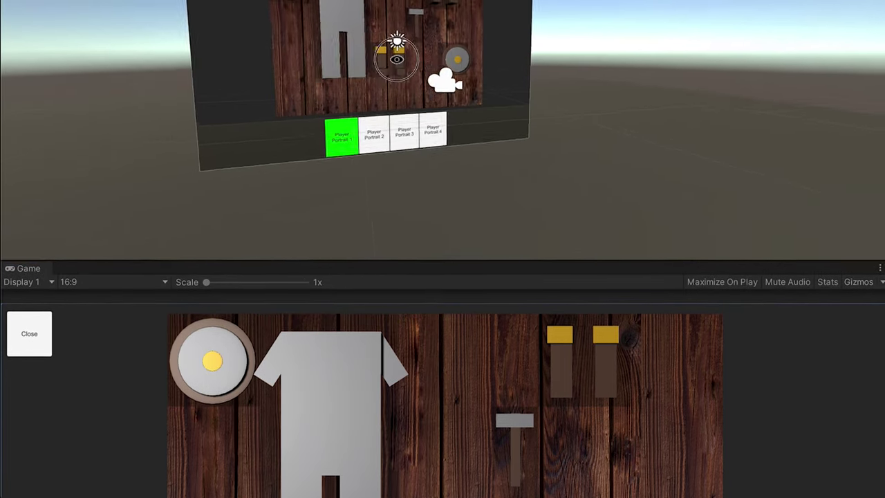
middle_click_drag(352, 182, 745, 389)
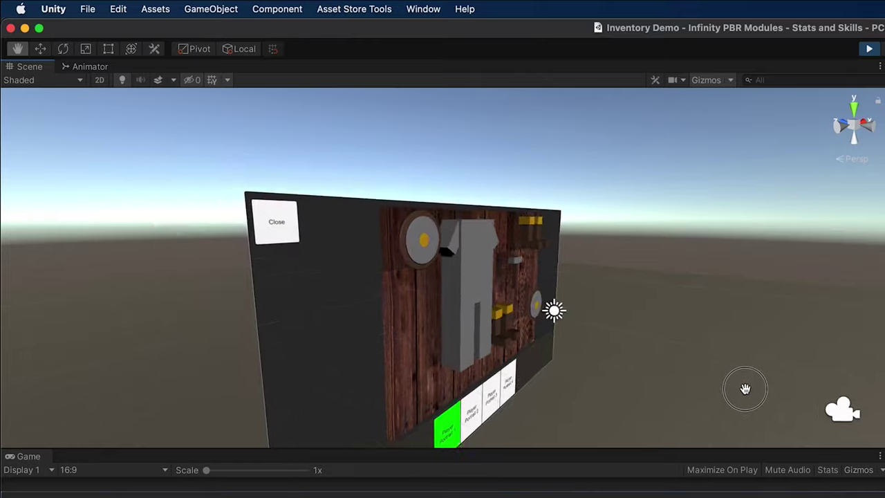
left_click_drag(746, 389, 504, 211, "alt")
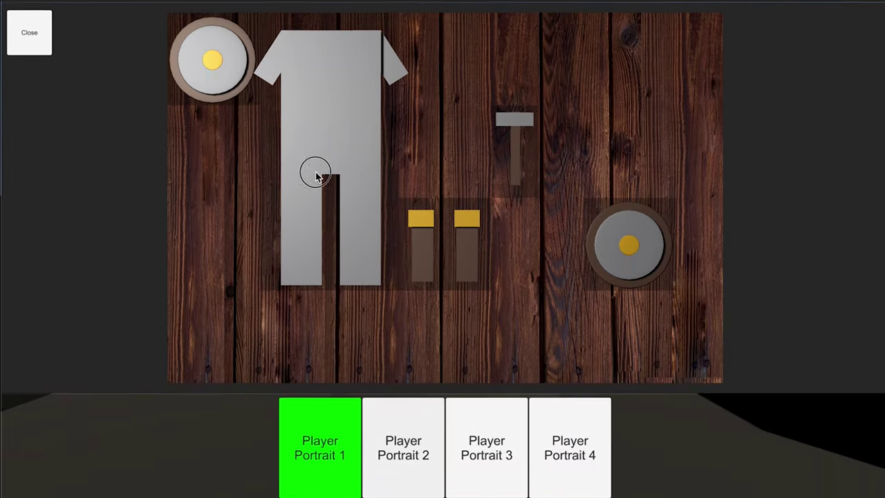
Hand the plate armor, both pairs of boots and the upper-left shield to the players and close the treasure box
left_click_drag(316, 174, 405, 445)
left_click_drag(446, 223, 387, 216)
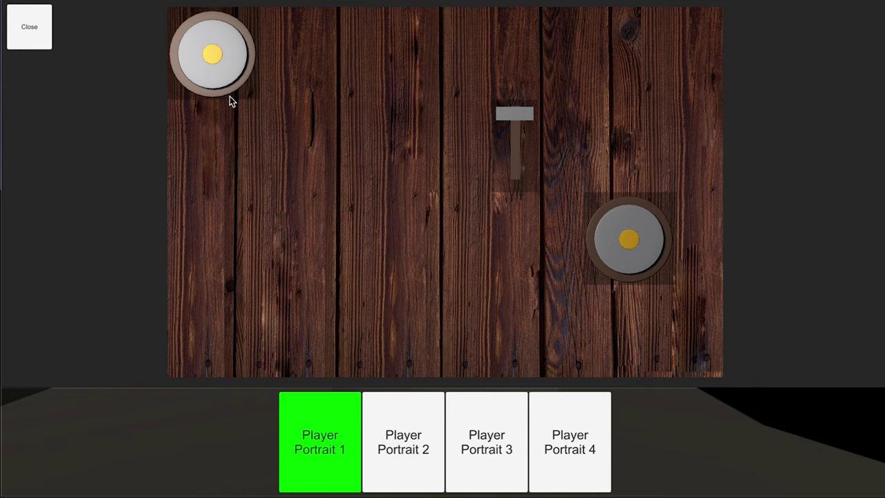
left_click_drag(213, 82, 320, 136)
left_click(29, 27)
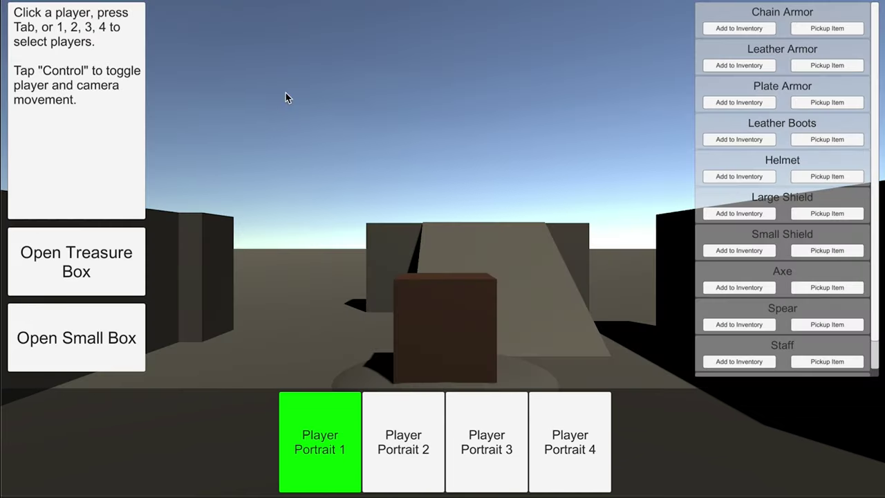
Move the plate armor from the small box to the upper-left corner of the treasure box and close it
left_click(70, 331)
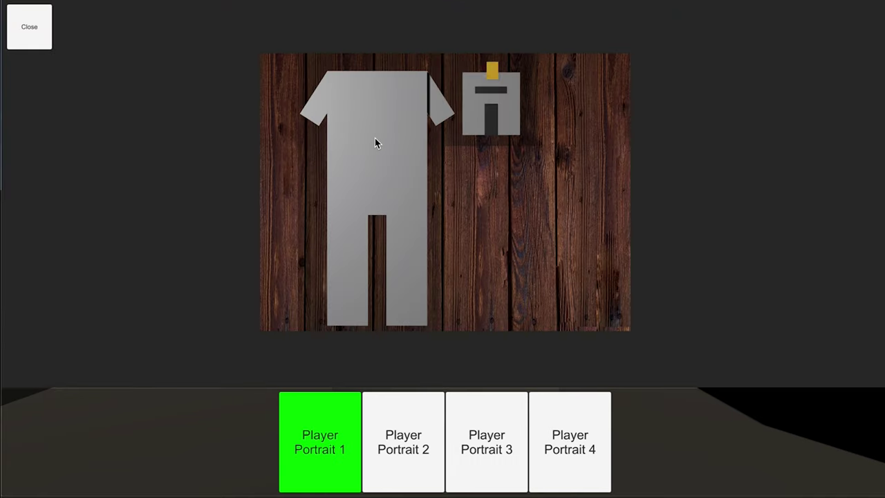
left_click_drag(374, 137, 61, 244)
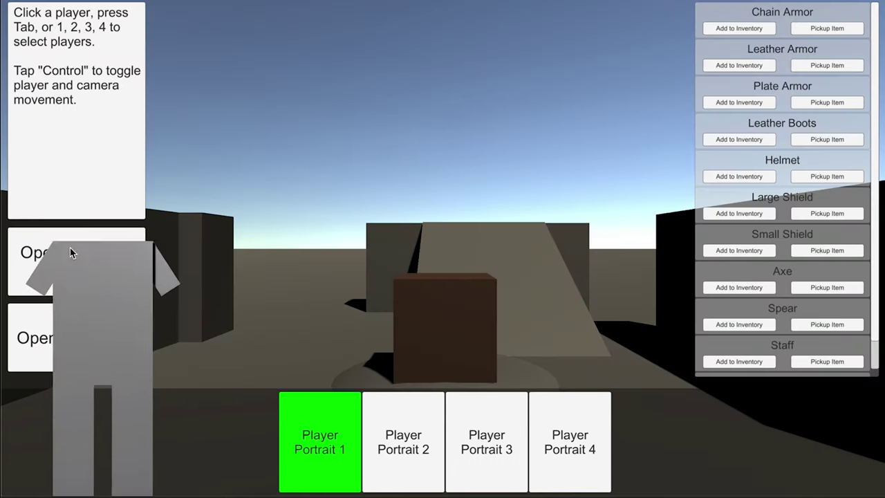
left_click(61, 245)
left_click(210, 30)
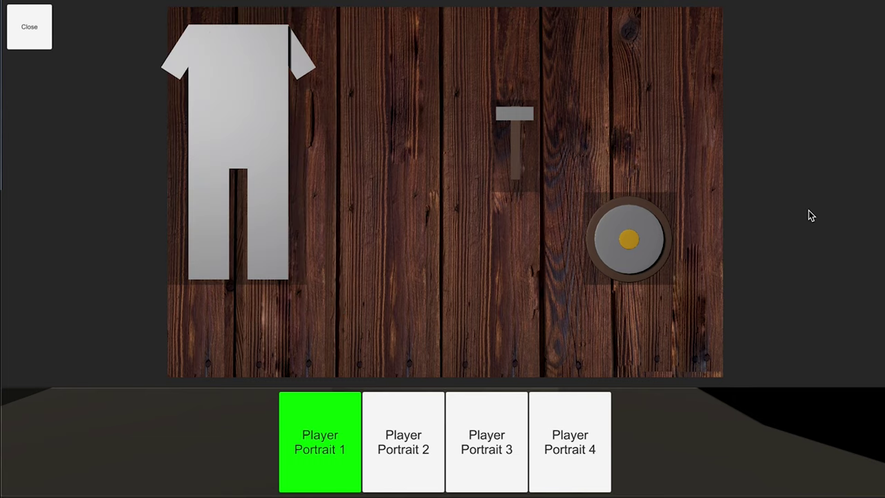
left_click(29, 27)
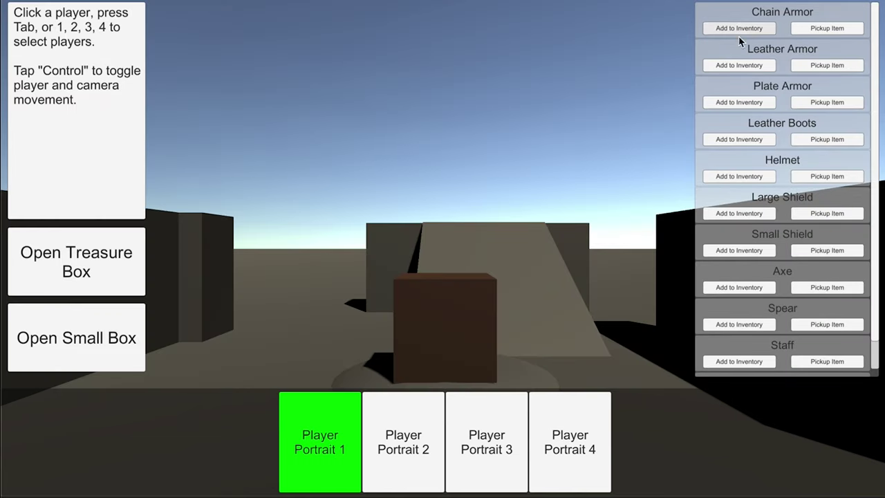
Add chain, leather and plate armor to Player 4's inventory, view it and try equipping an item
left_click(576, 419)
left_click(576, 419)
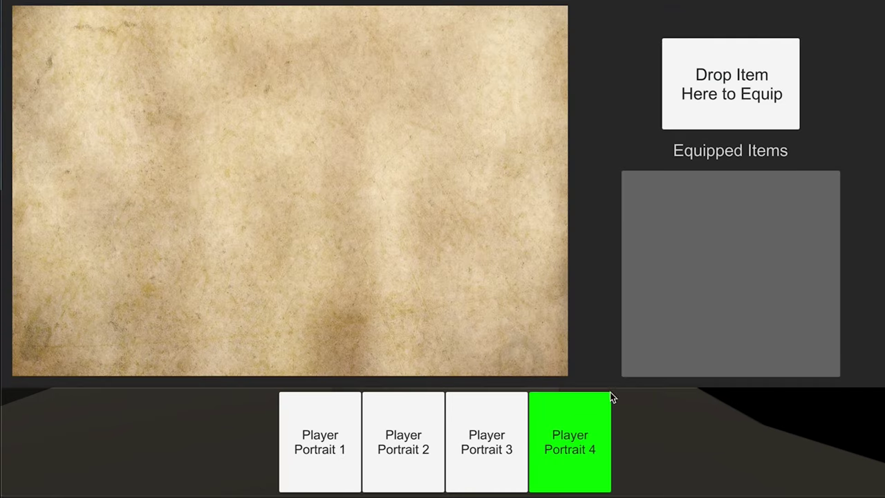
key("Escape")
left_click(728, 28)
left_click(562, 442)
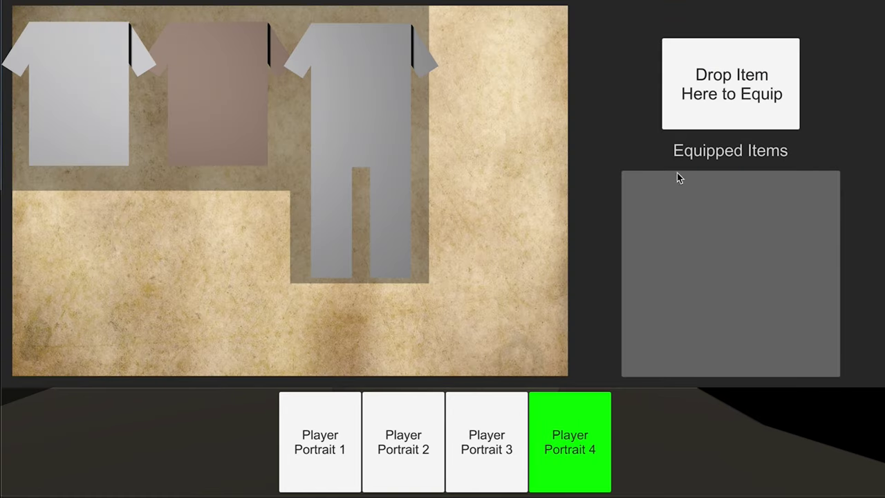
left_click(690, 109)
left_click(818, 29)
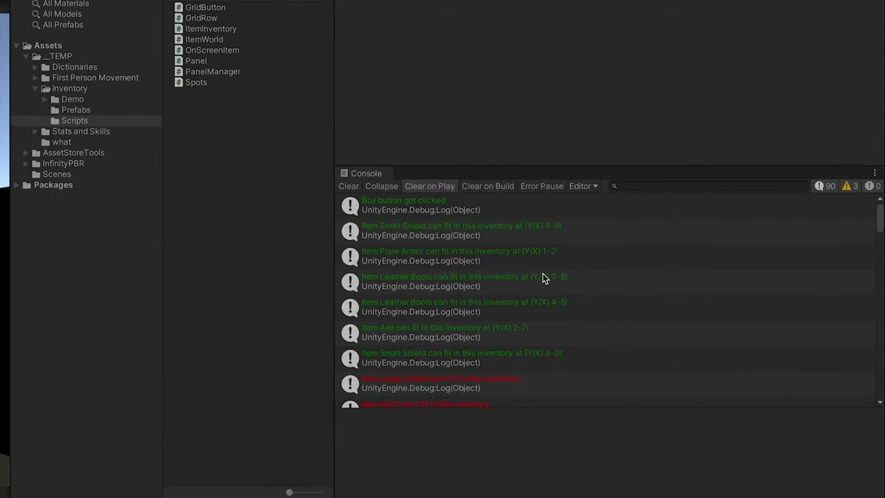
Review the Console log and open OnScreenItem.cs at line 147 from the "Will try to pick up Small Shield" message
scroll(477, 254, "down", 10)
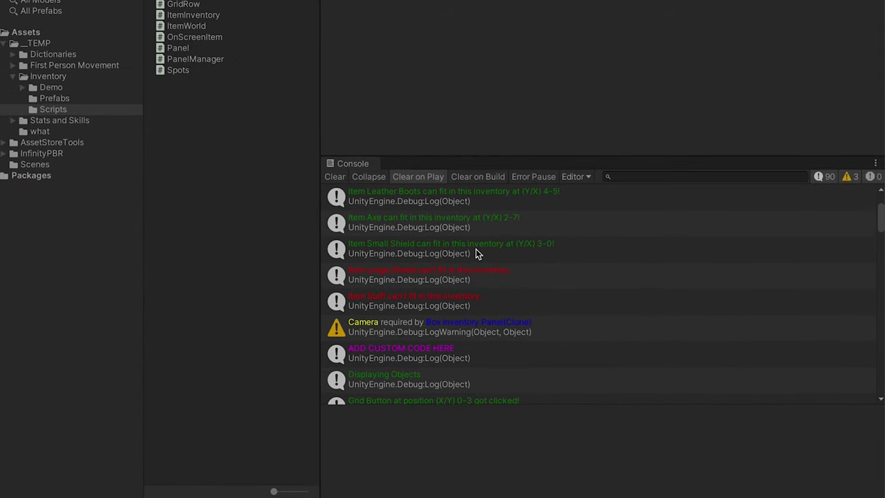
scroll(478, 252, "down", 1)
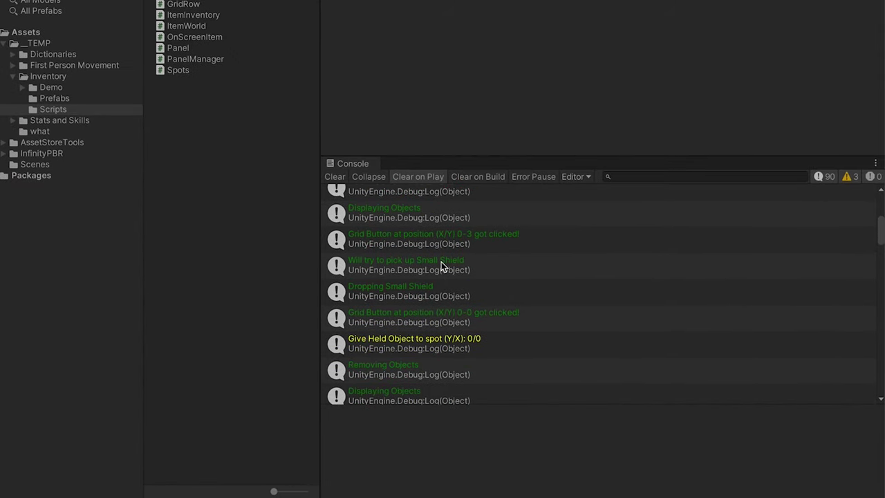
left_click(411, 273)
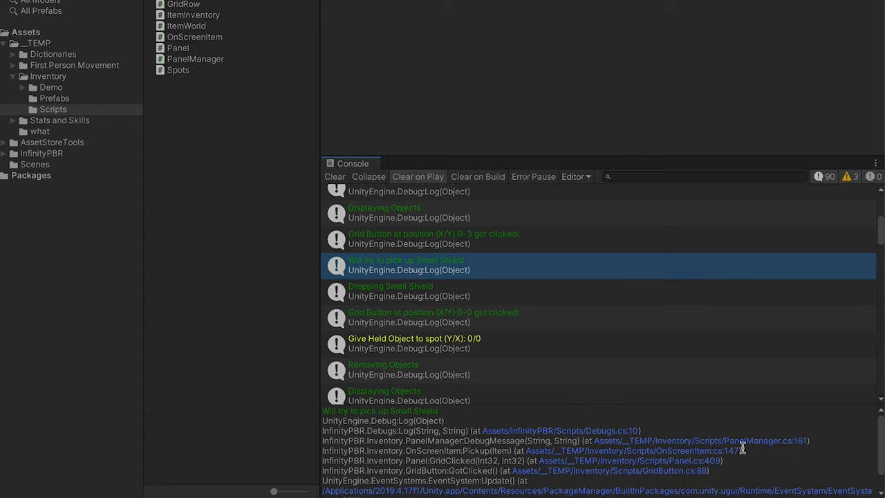
left_click(692, 452)
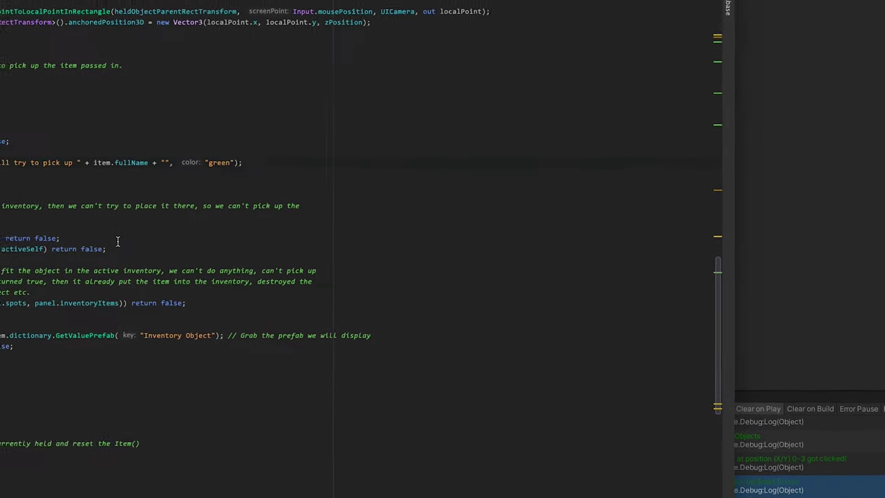
Examine the Pickup method and its item-held check in OnScreenItem.cs, along with the methods that follow
left_click(434, 287)
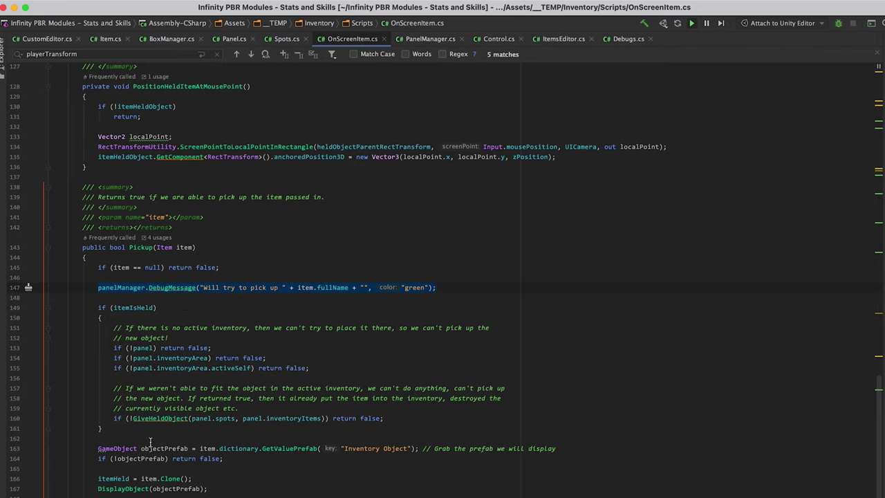
left_click_drag(99, 311, 136, 440)
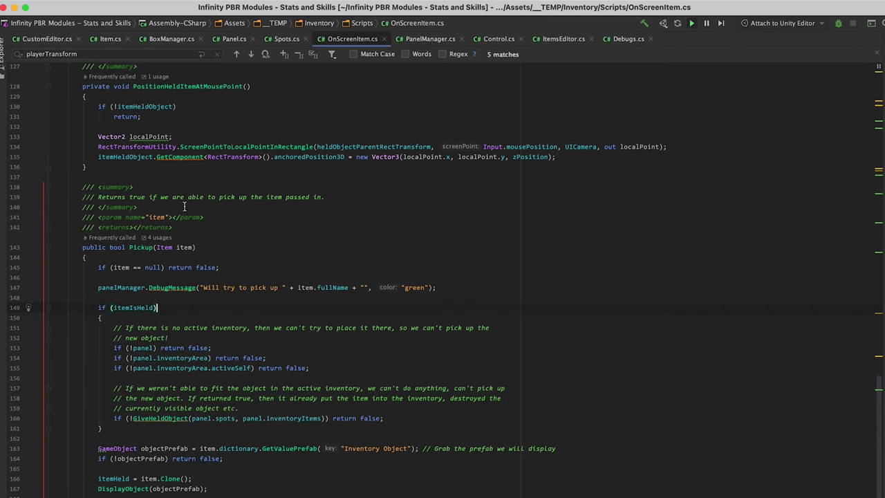
scroll(185, 206, "down", 5)
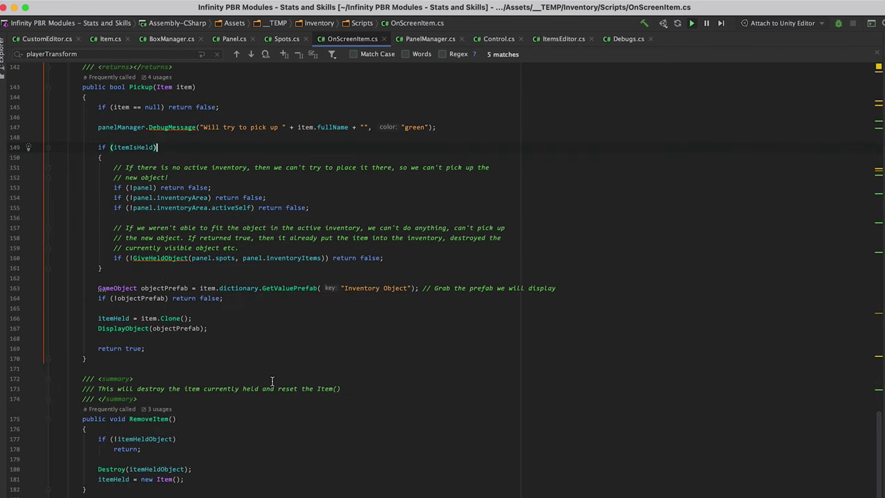
scroll(263, 425, "down", 6)
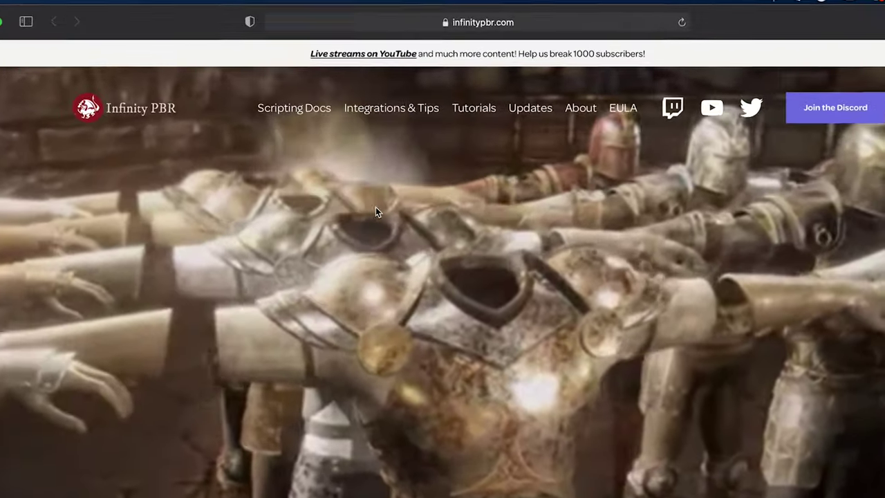
Open the Inventory module's Panel script page in the Infinity PBR scripting docs and review its options and methods
left_click(313, 112)
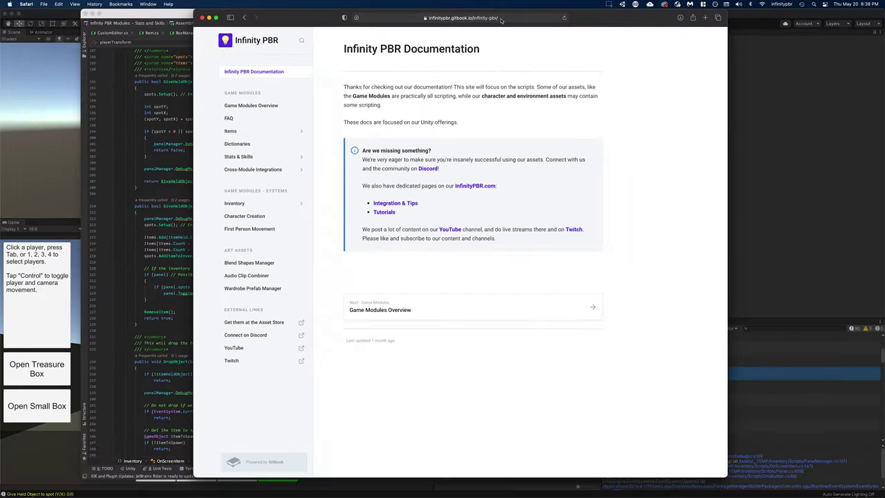
left_click(234, 204)
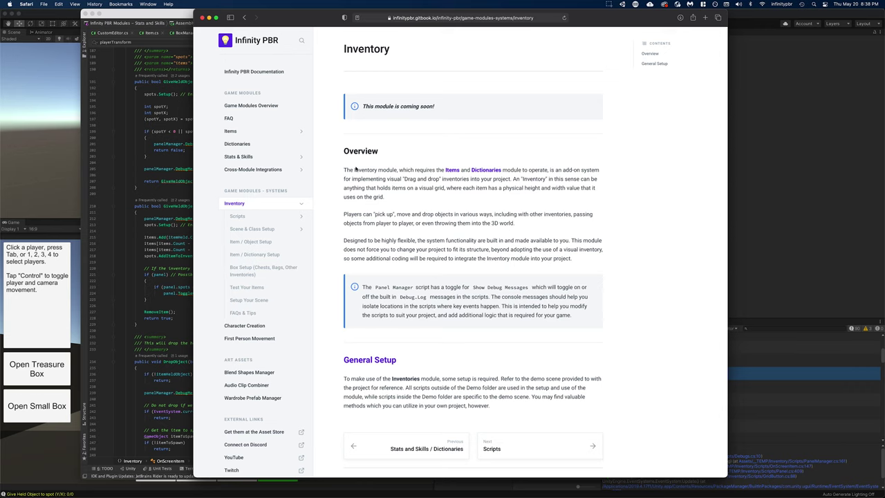
scroll(356, 169, "down", 1)
left_click(300, 217)
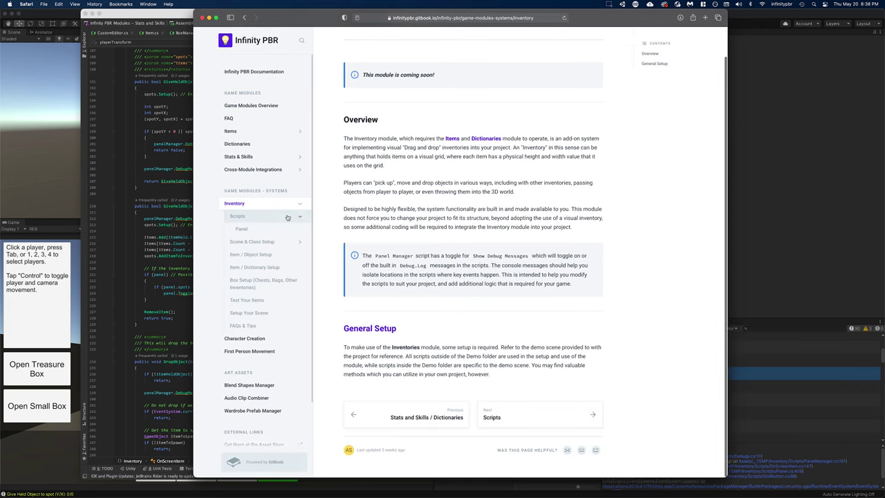
left_click(243, 229)
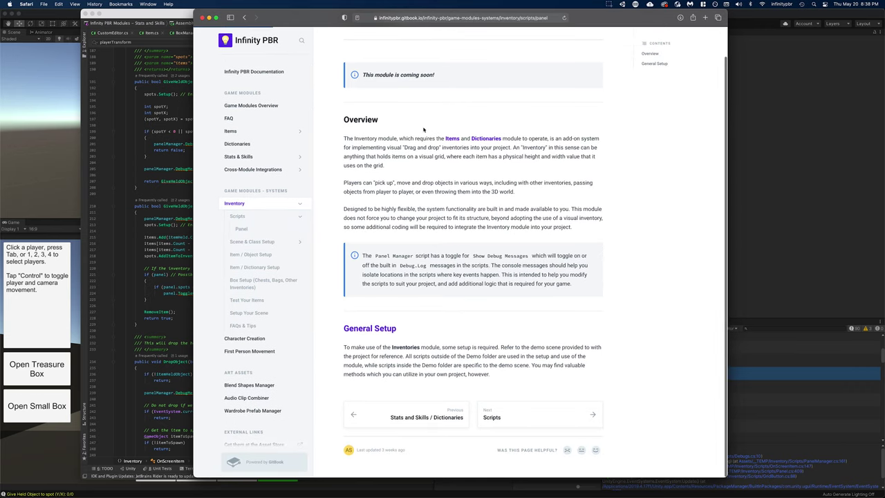
scroll(422, 261, "down", 10)
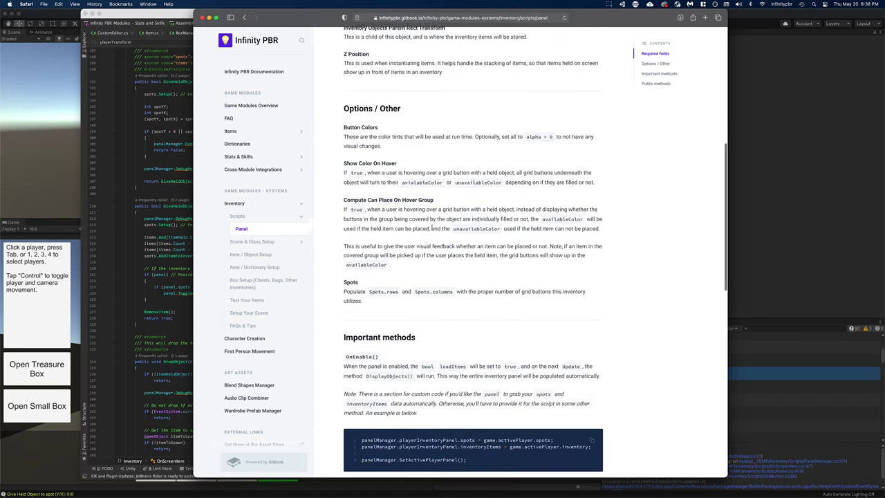
scroll(458, 123, "down", 4)
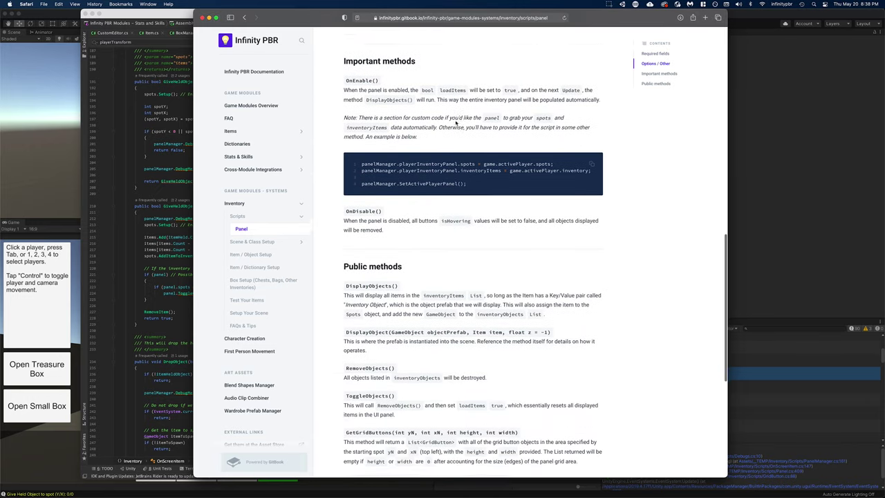
left_click(67, 16)
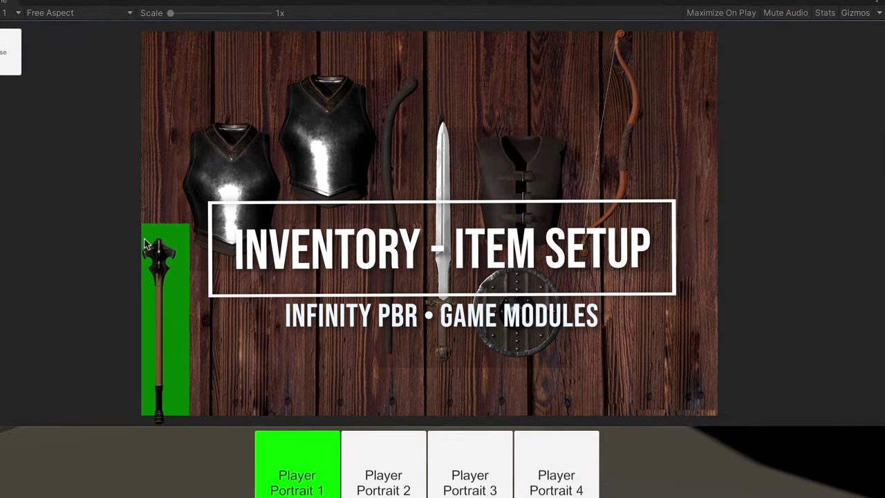
Move the left steel breastplate to the box's upper-left corner and reposition the leather vest
left_click(242, 173)
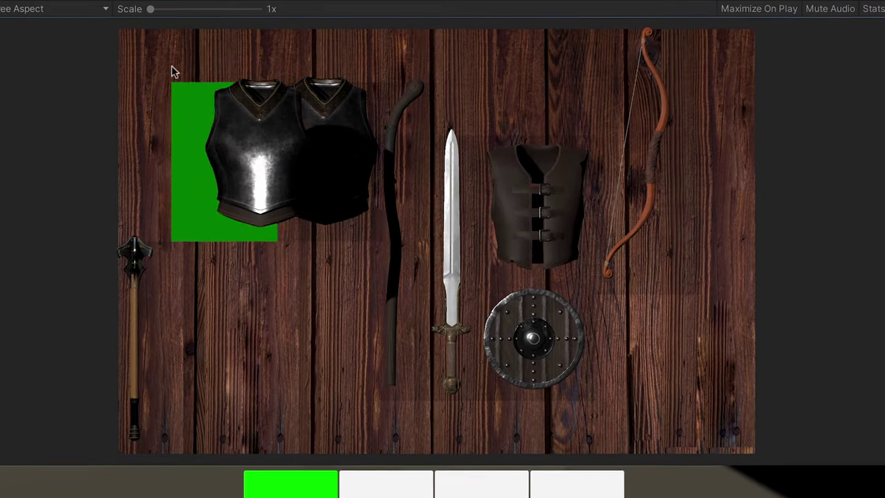
left_click(156, 58)
left_click(527, 166)
left_click(325, 114)
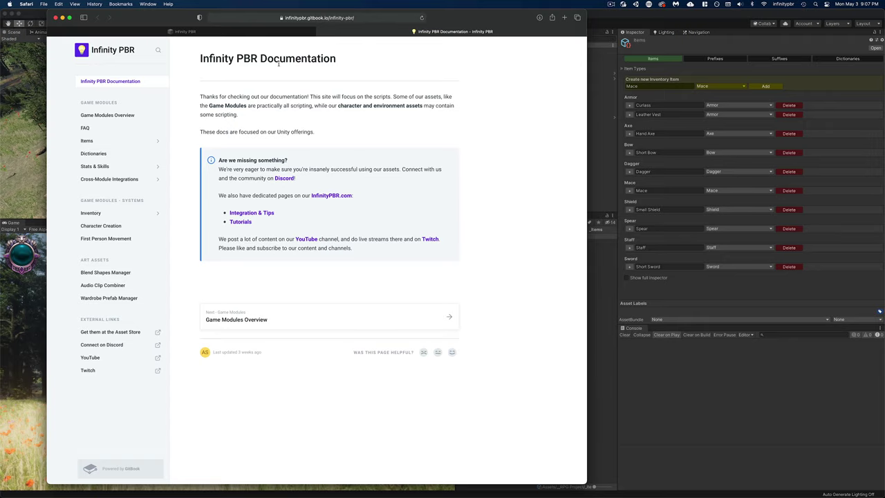
View the infinitypbr.com home page, and open the Inventory module's Item / Object Setup page in the scripting documentation
left_click(216, 32)
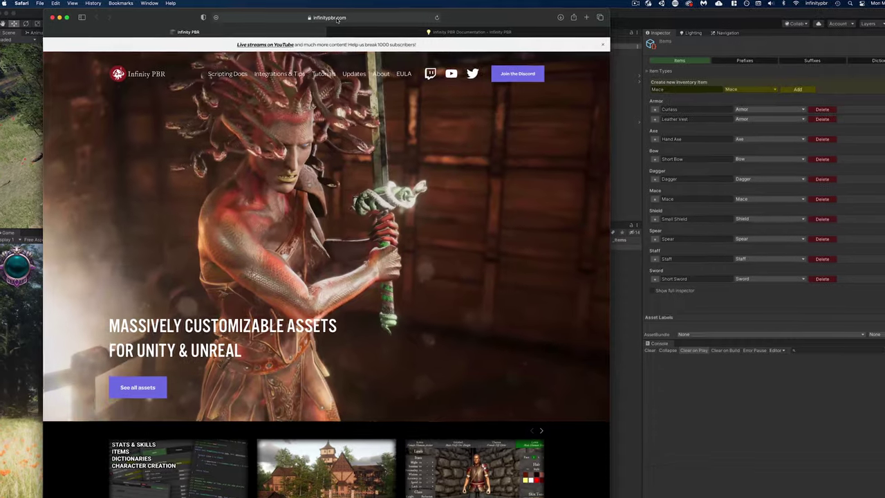
left_click(324, 18)
left_click(209, 81)
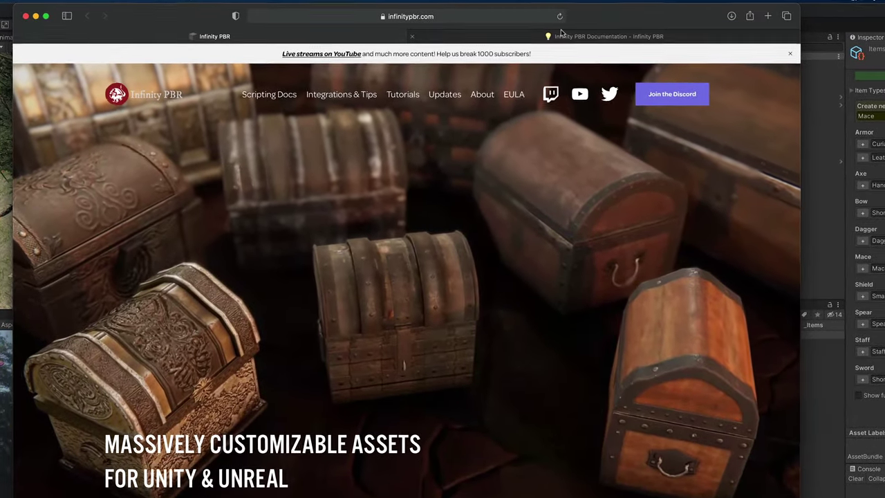
left_click(499, 33)
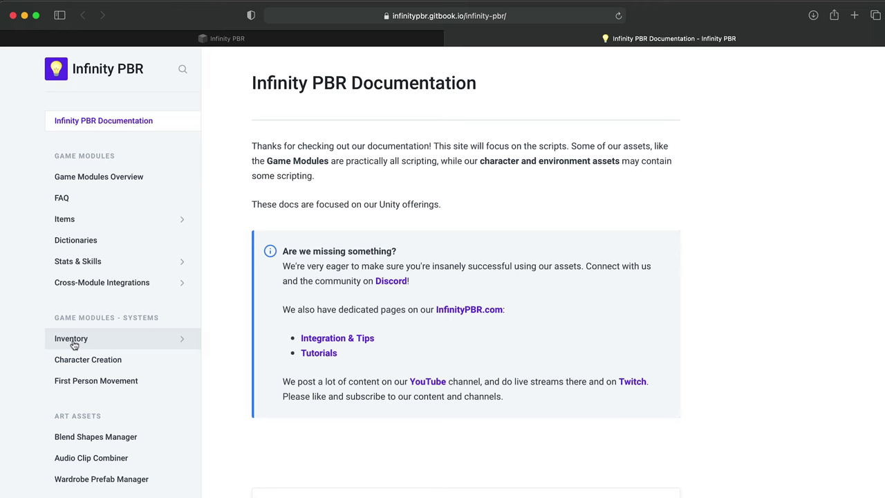
left_click(72, 339)
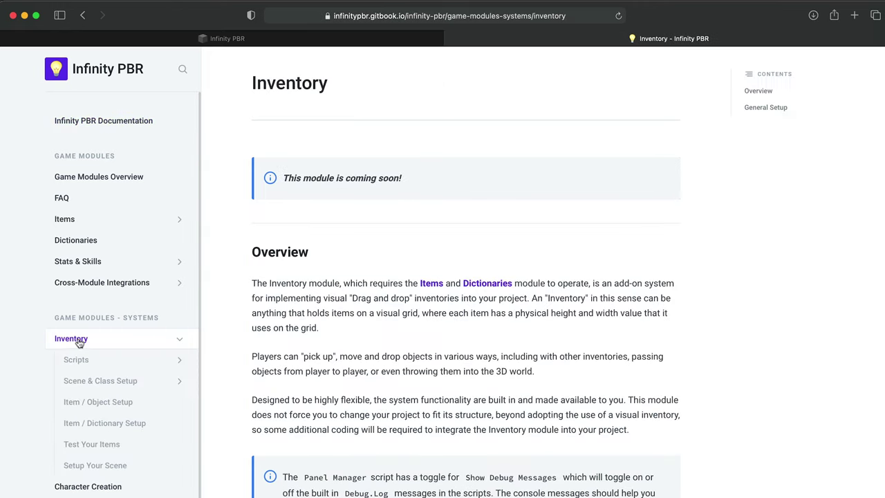
left_click(90, 409)
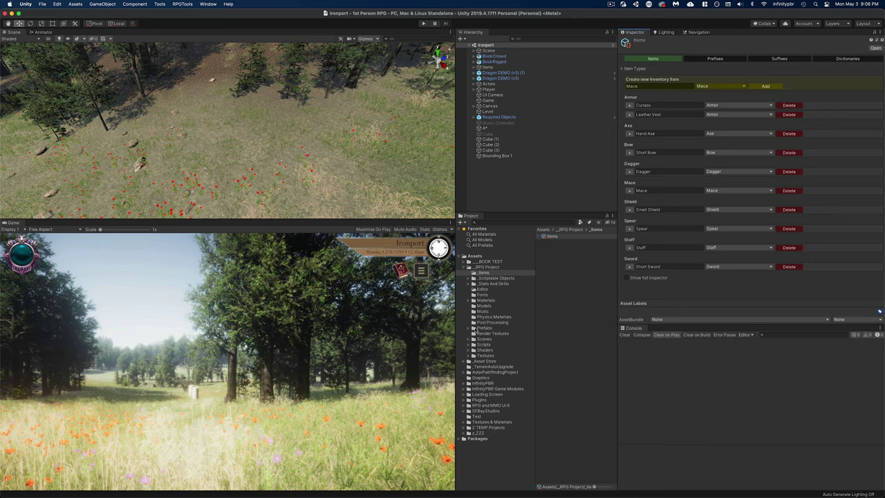
Browse the Items - World prefab folders of the RPG project: Amulets, Armor, Magic Books, Rings and Weapons
double_click(486, 328)
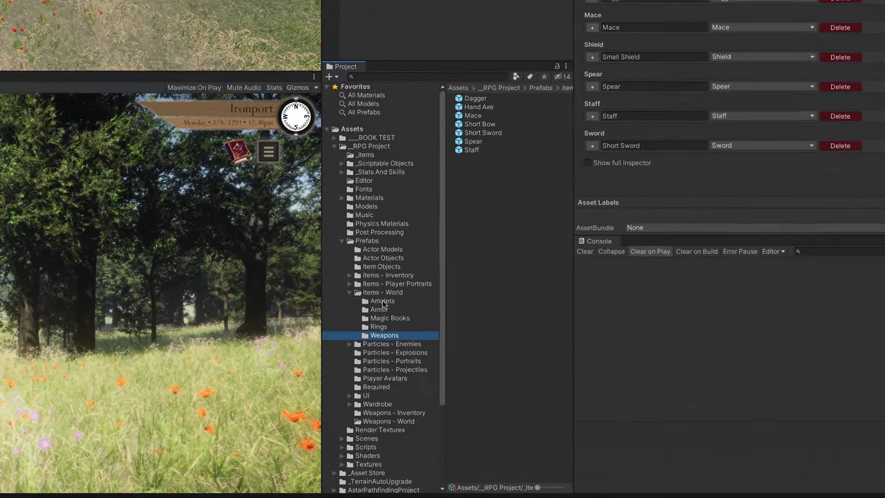
left_click(494, 367)
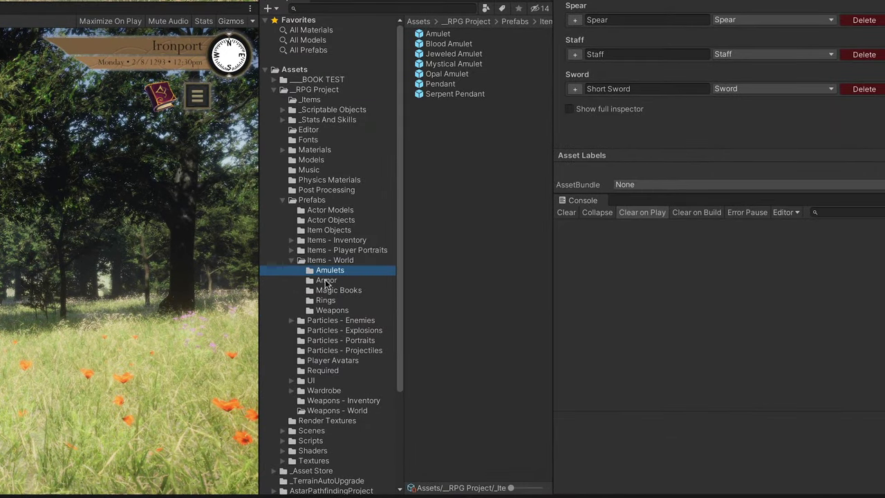
left_click(327, 281)
left_click(333, 291)
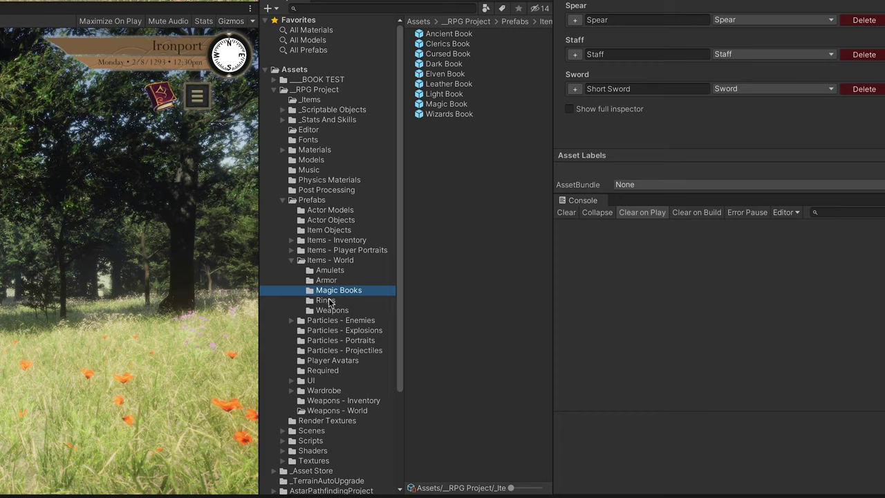
left_click(326, 300)
left_click(332, 310)
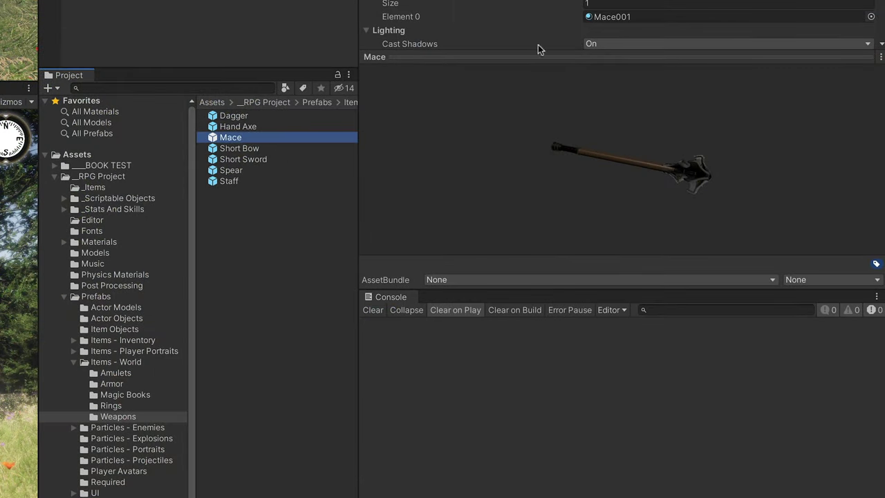
Add the Item World script to the ring and magic book prefabs in the Items - World folder
left_click_drag(529, 73, 467, 137)
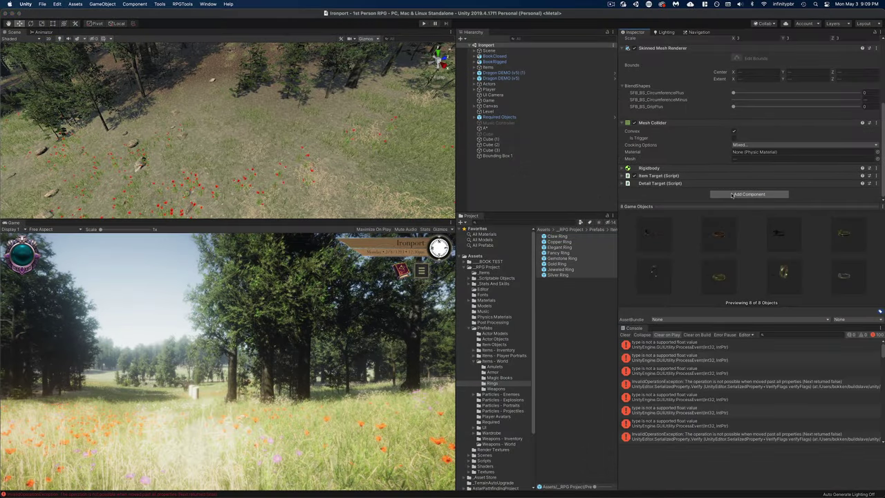
left_click(749, 193)
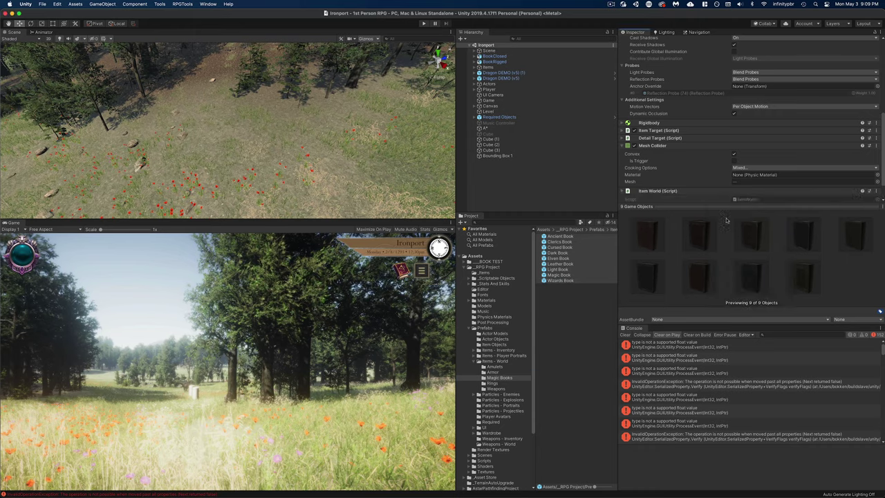
left_click(726, 218)
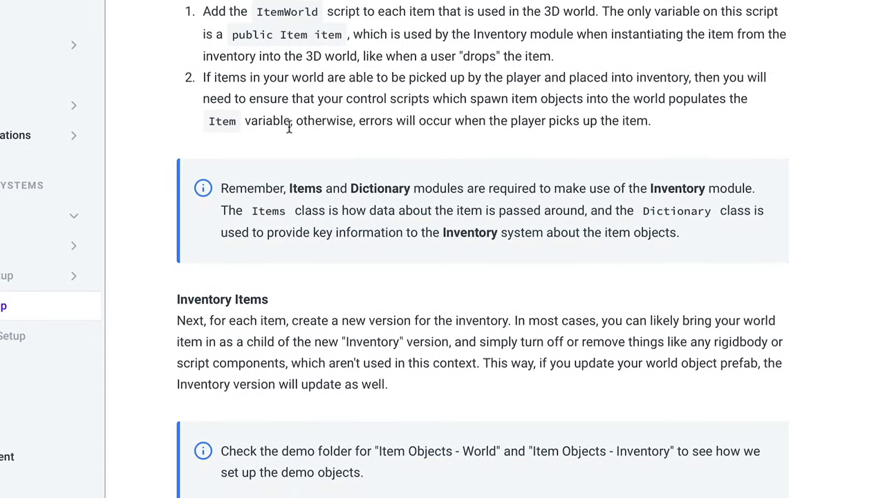
Read the Inventory Items setup instructions in the documentation, and select the Amulet Inventory prefab in the Items - Inventory Amulets folder
scroll(290, 128, "up", 3)
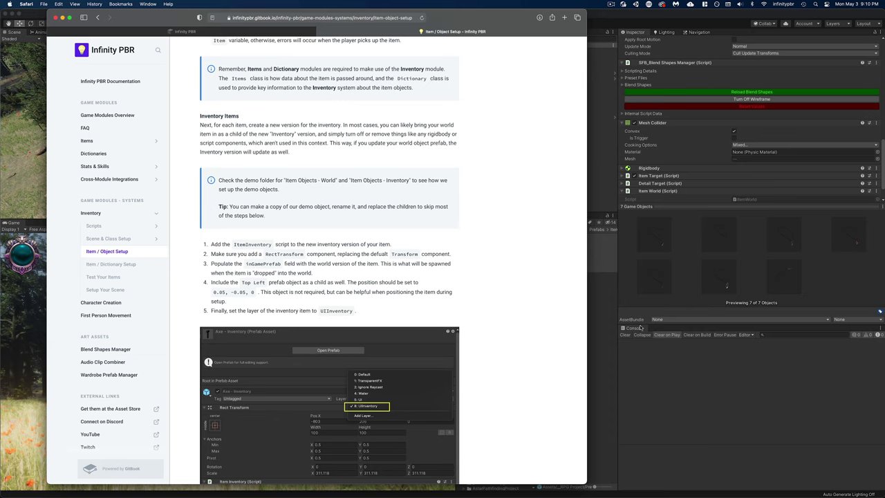
left_click(601, 290)
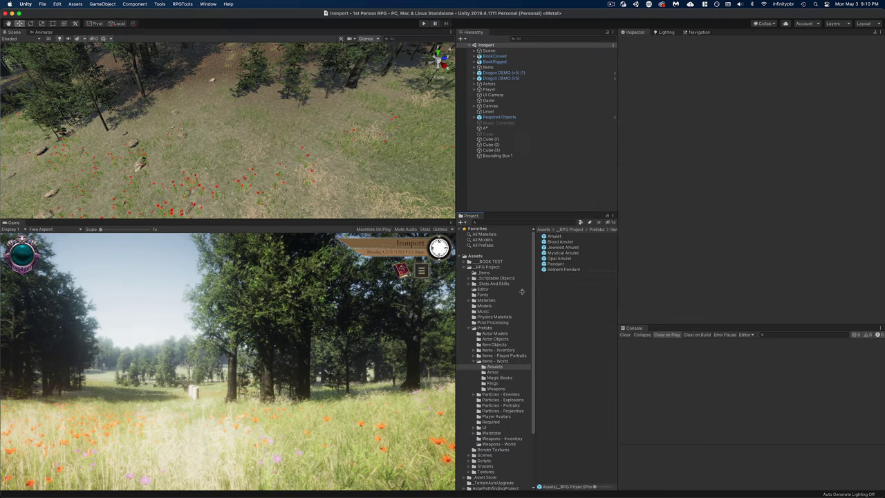
left_click(486, 351)
left_click(474, 350)
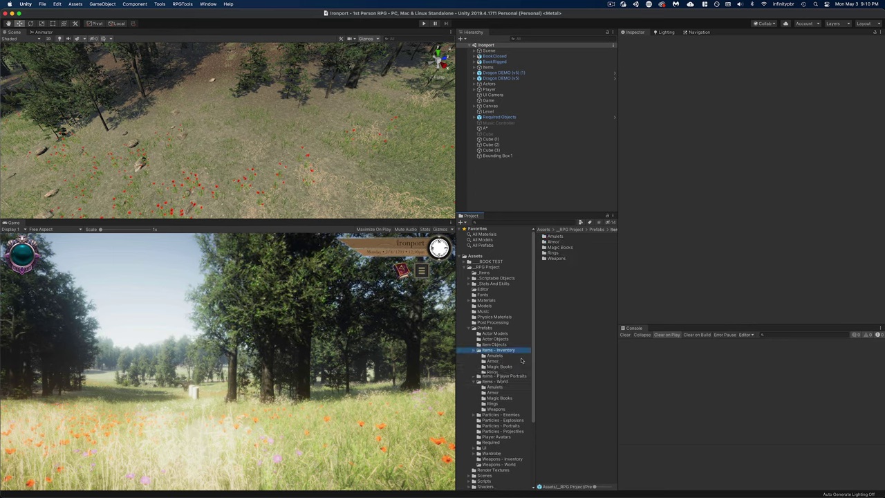
left_click(495, 356)
left_click(560, 236)
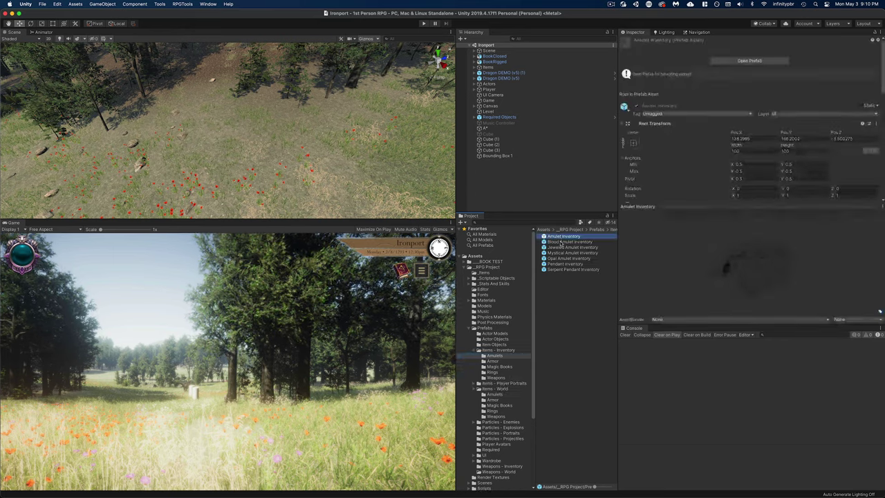
Replace the Inventory Item script with the Item Inventory script on the amulet inventory prefabs
scroll(668, 160, "down", 3)
left_click(624, 124)
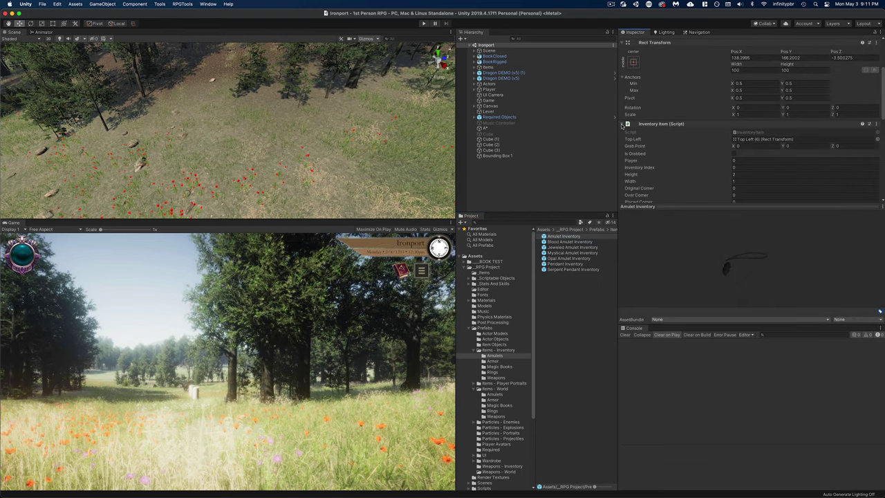
left_click(749, 194)
left_click(720, 220)
right_click(659, 150)
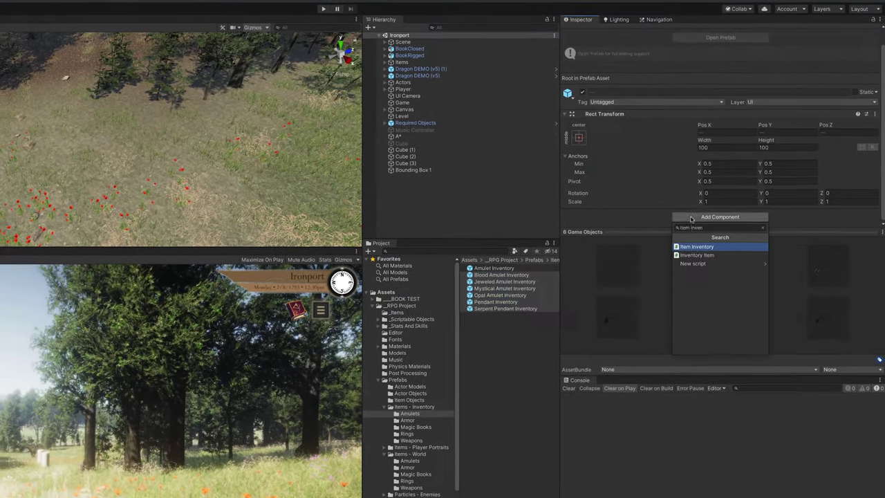
Select all ring inventory prefabs, from Claw Ring to Silver Ring, and add the Item Inventory script to them
left_click(460, 383)
left_click(549, 248)
left_click(544, 260, "shift")
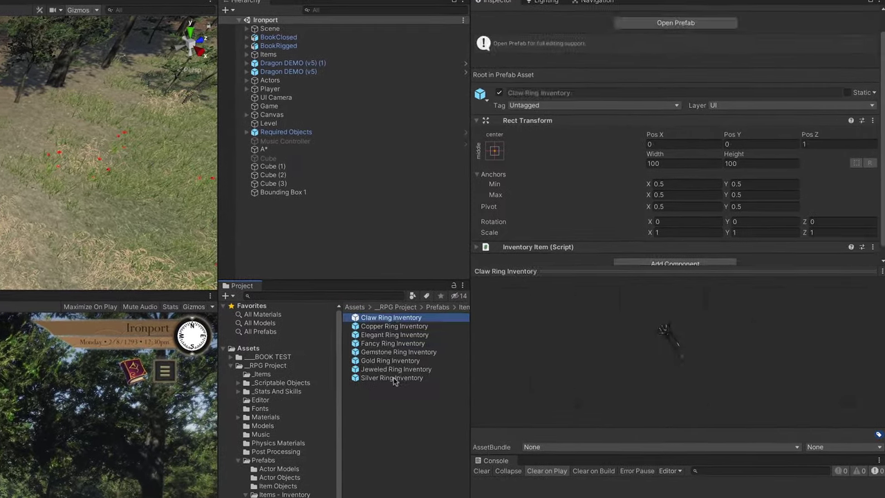
left_click(702, 231)
type("item inven")
left_click(634, 298)
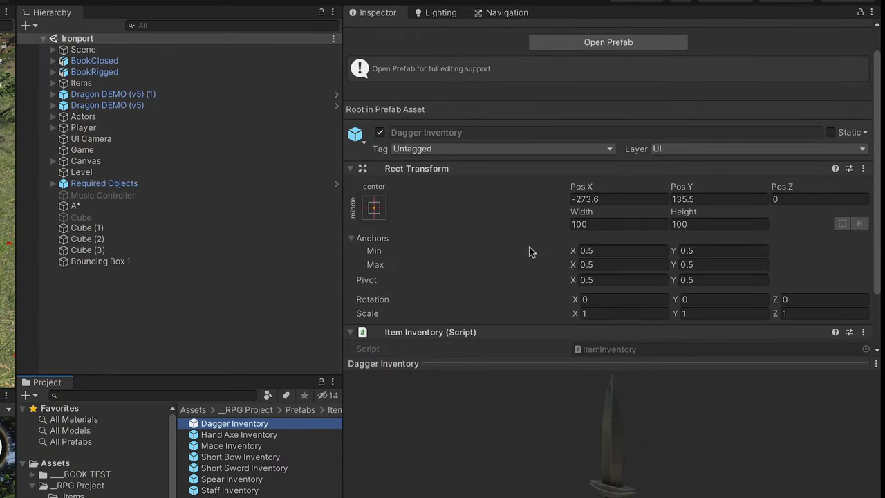
Set the layer of all weapon inventory prefabs, from Dagger Inventory to Staff Inventory, to UIInventory
scroll(531, 247, "down", 3)
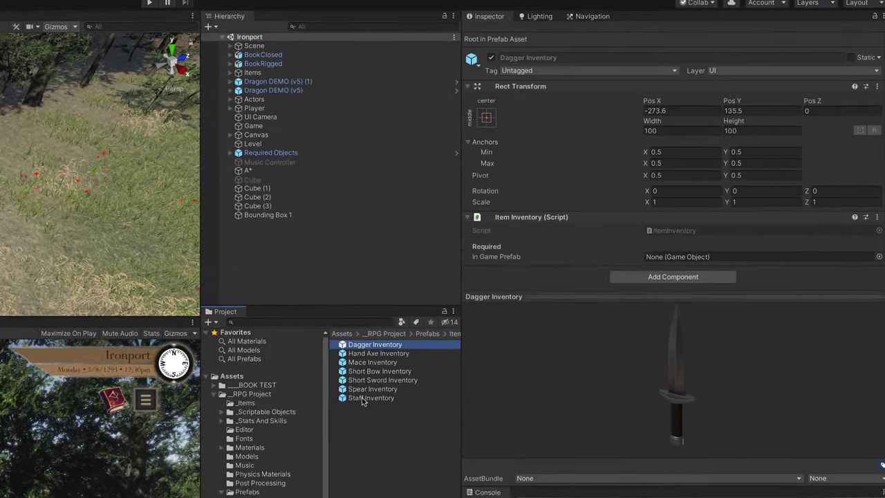
left_click(556, 269, "shift")
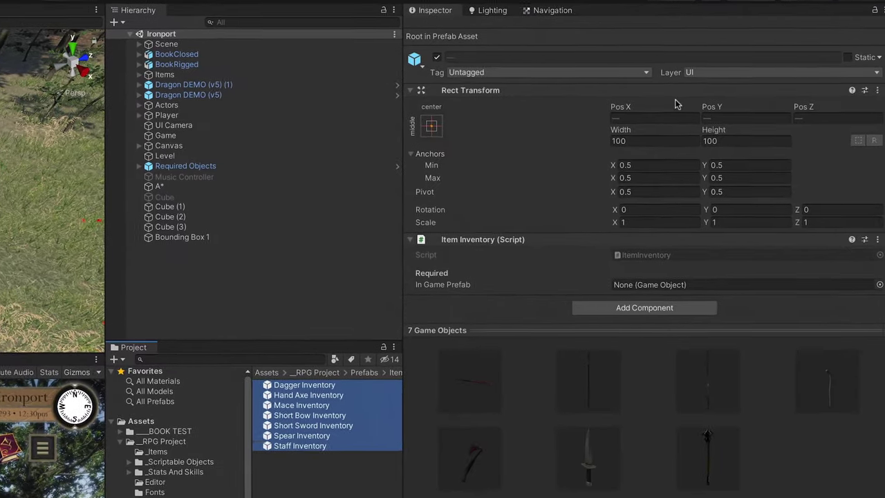
left_click(712, 72)
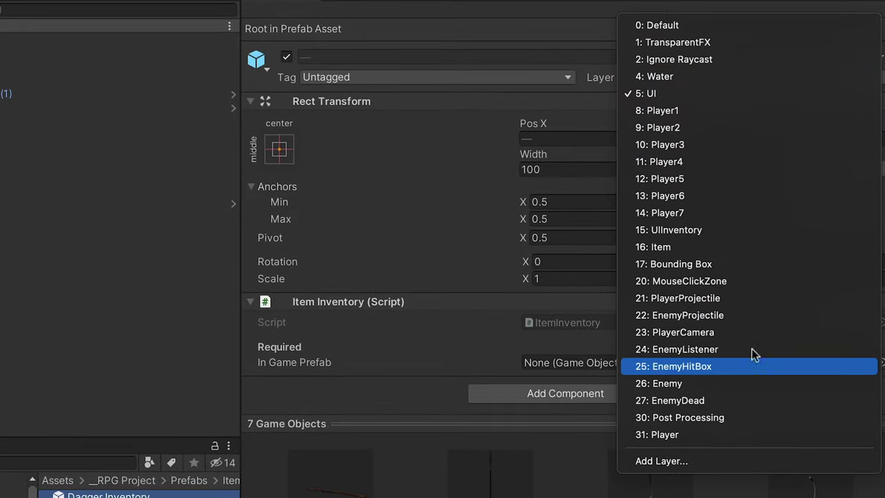
left_click(689, 233)
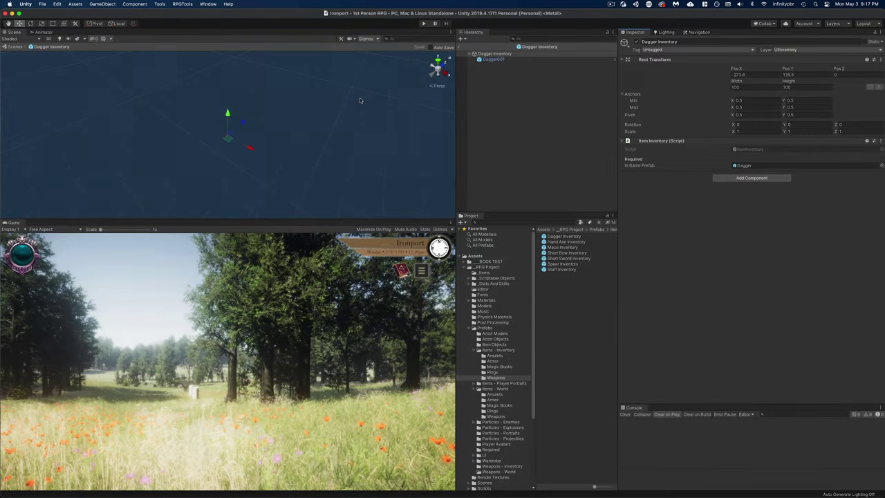
Frame the Dagger001 model, and add the Top Left prefab from the InfinityPBR Inventory Prefabs folder as a child of Dagger Inventory
left_click(488, 60)
key("f")
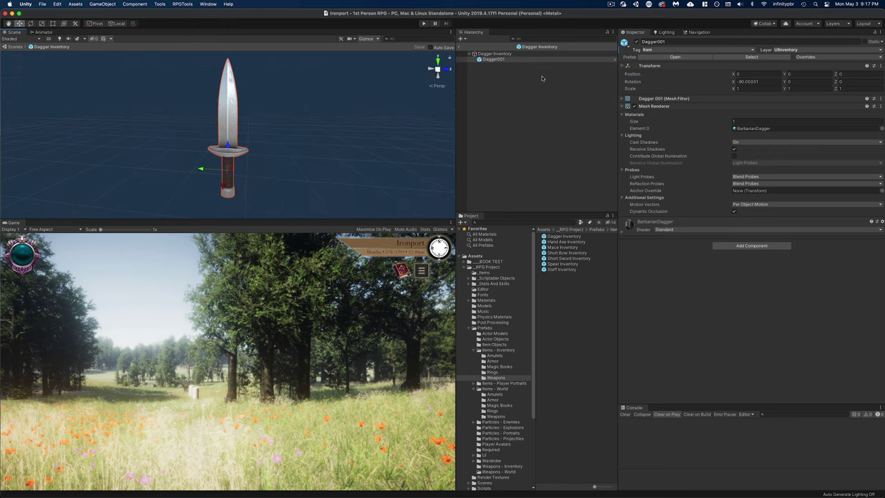
left_click(493, 88)
scroll(468, 457, "down", 5)
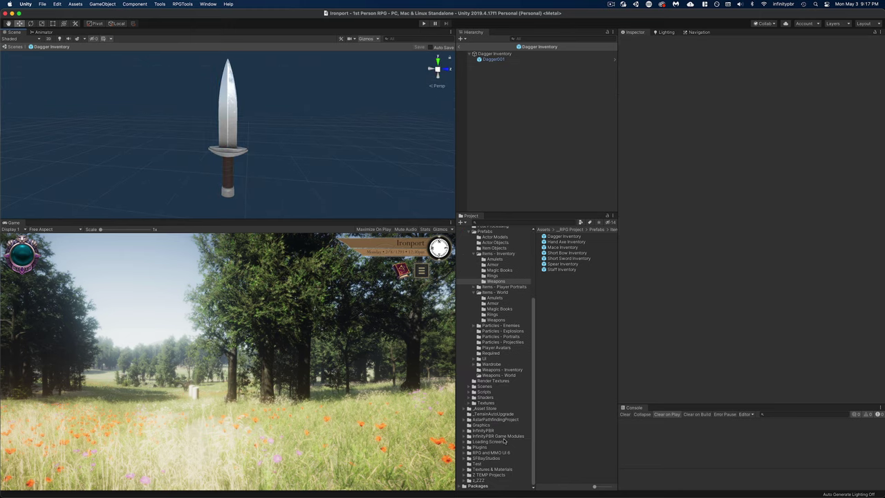
left_click(464, 430)
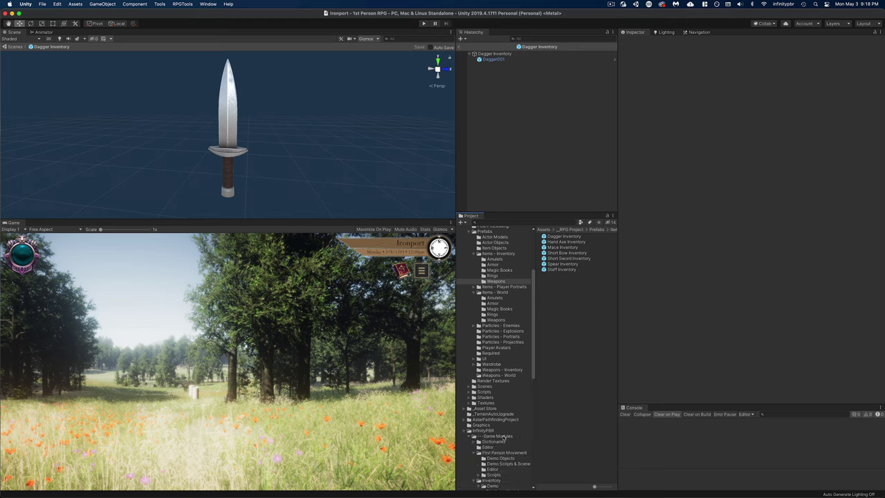
scroll(503, 437, "down", 2)
scroll(487, 450, "down", 3)
left_click(494, 451)
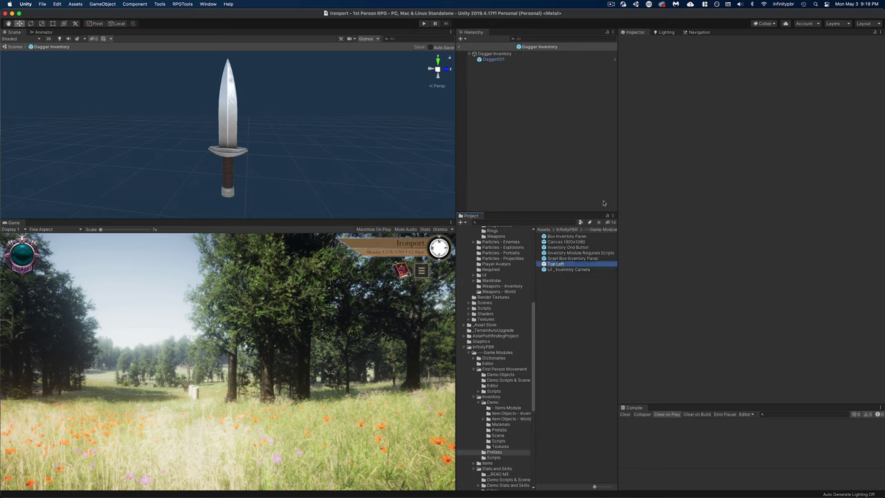
left_click_drag(604, 202, 487, 69)
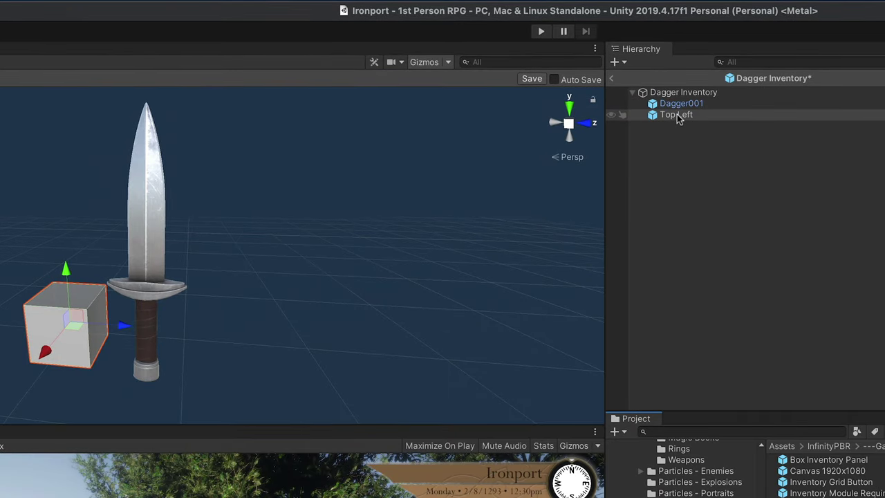
Select the Top Left child, and close the Dagger Inventory prefab with its changes saved
left_click(657, 115)
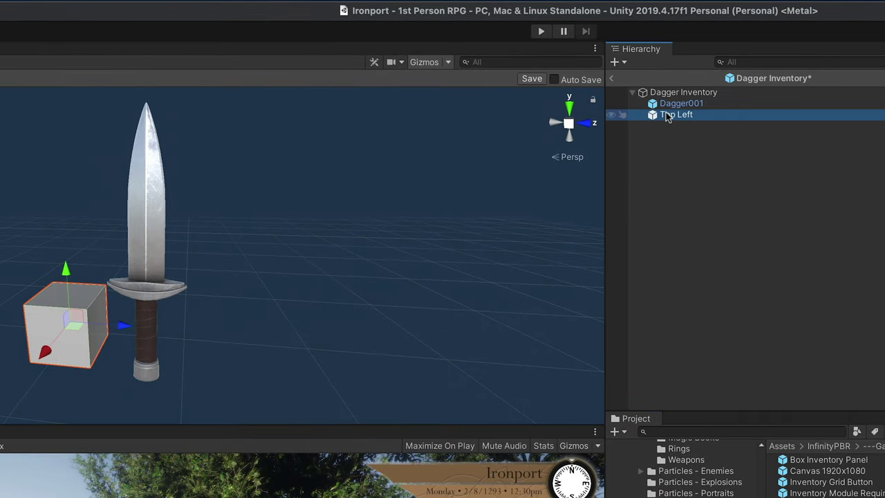
left_click(612, 79)
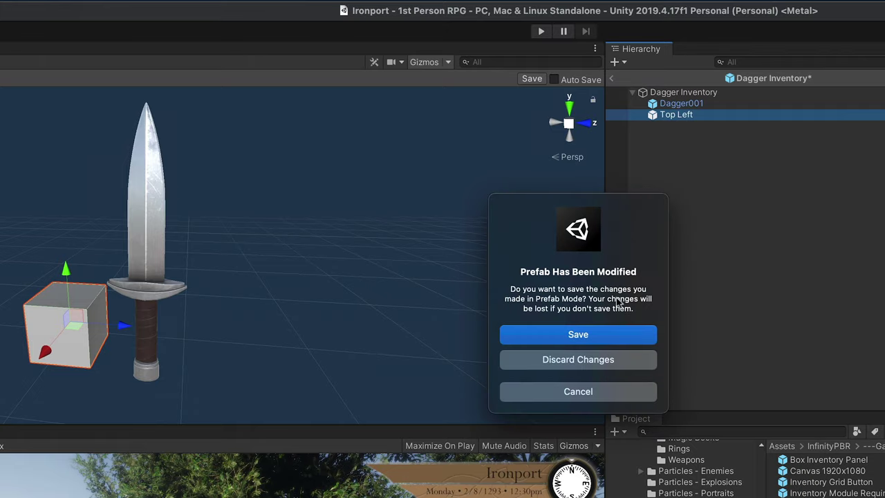
left_click(578, 334)
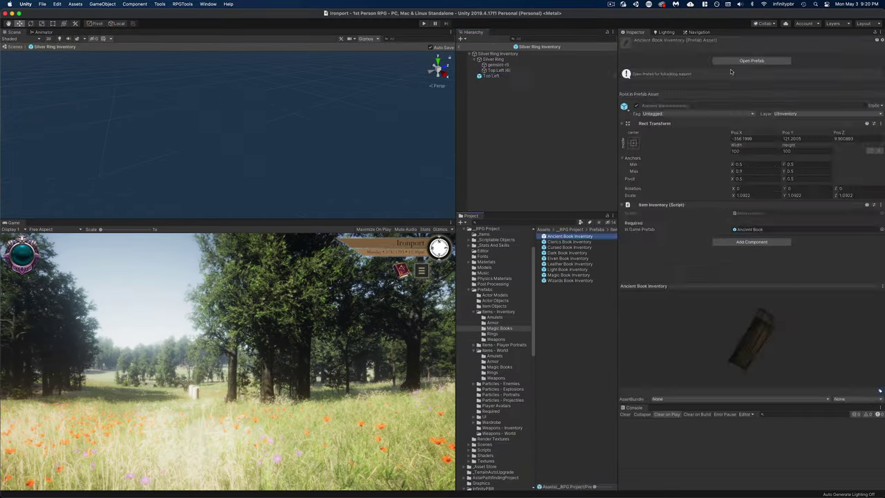
Open the Ancient Book Inventory prefab for editing, go to the inventory Amulets folder, and leave prefab editing for the Ironport scene
left_click(740, 61)
left_click(491, 73)
left_click(494, 316)
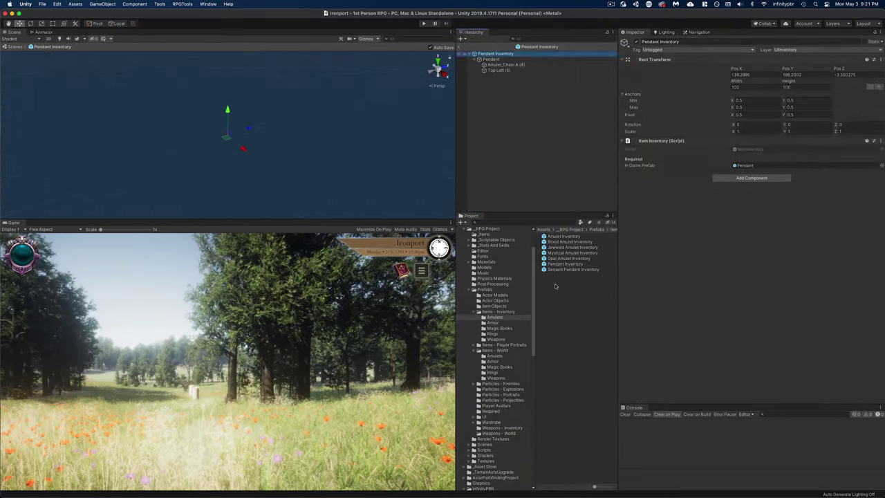
left_click(459, 47)
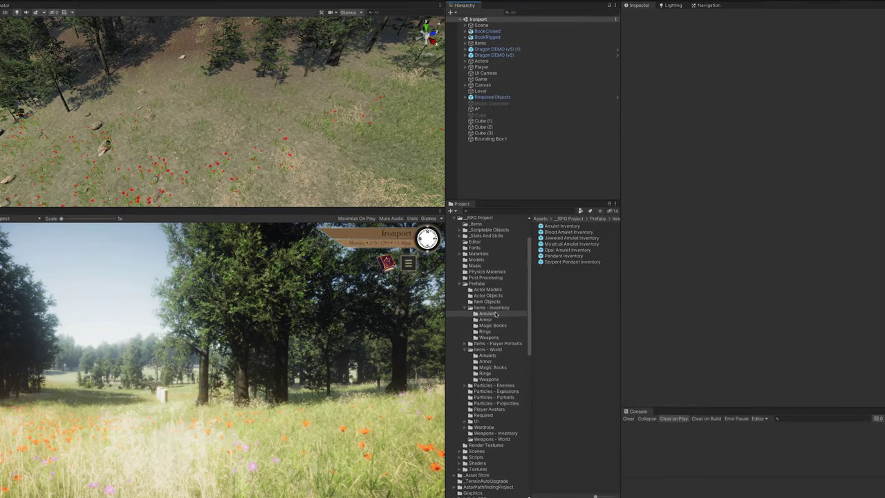
Open the Inventory Demo scene from the InfinityPBR Game Modules folder Inventory/Demo/Scene
scroll(503, 317, "down", 15)
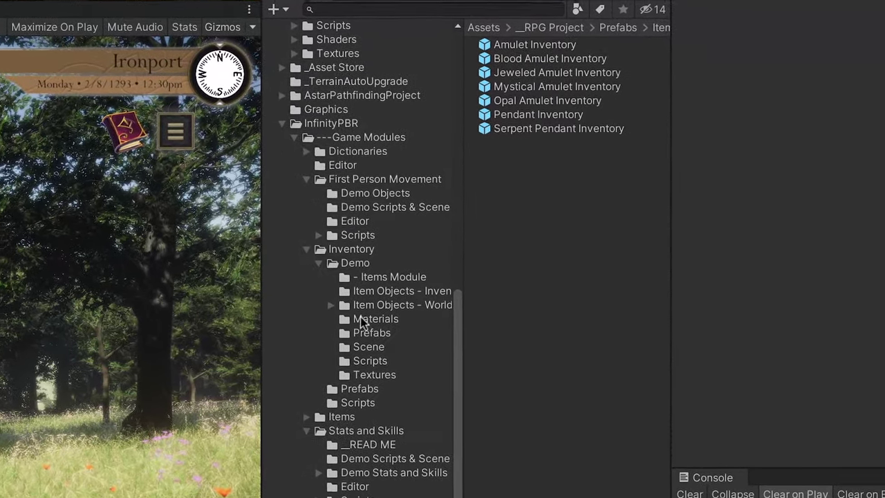
left_click(338, 260)
left_click(359, 347)
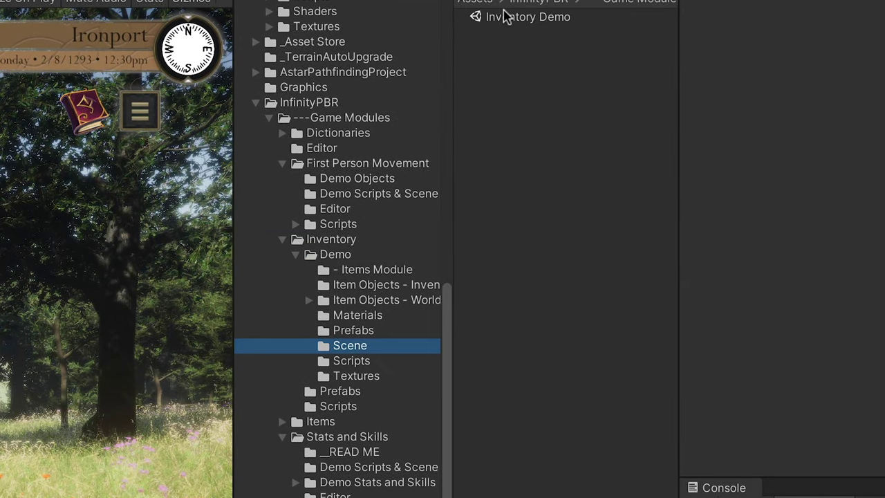
left_click(507, 26)
double_click(526, 17)
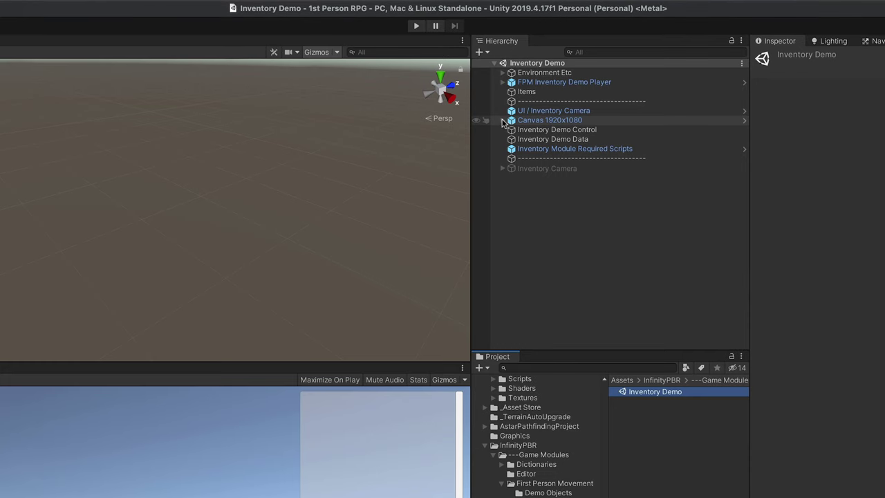
Activate the Inventory Panel object under Canvas 1920x1080
left_click(503, 120)
left_click(554, 158)
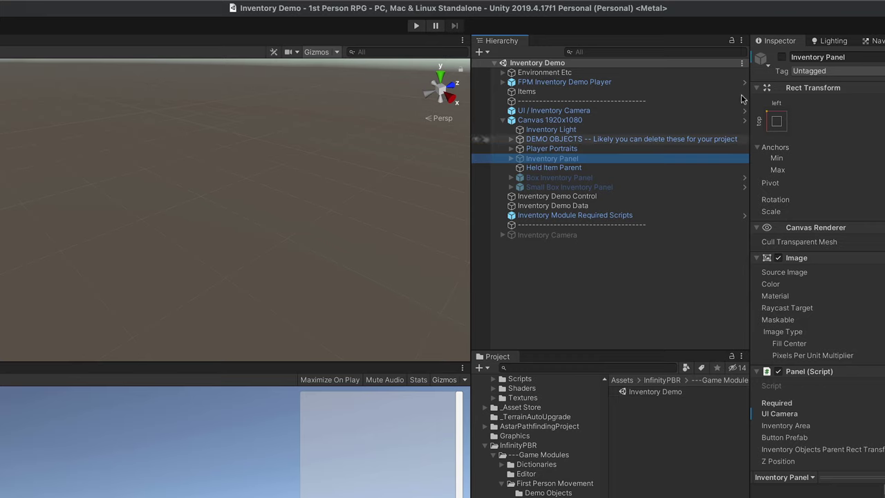
left_click(782, 56)
Activate every Inventory Grid Button in the Inventory Area, from the first through number 95
left_click(511, 158)
left_click(520, 168)
left_click(578, 179)
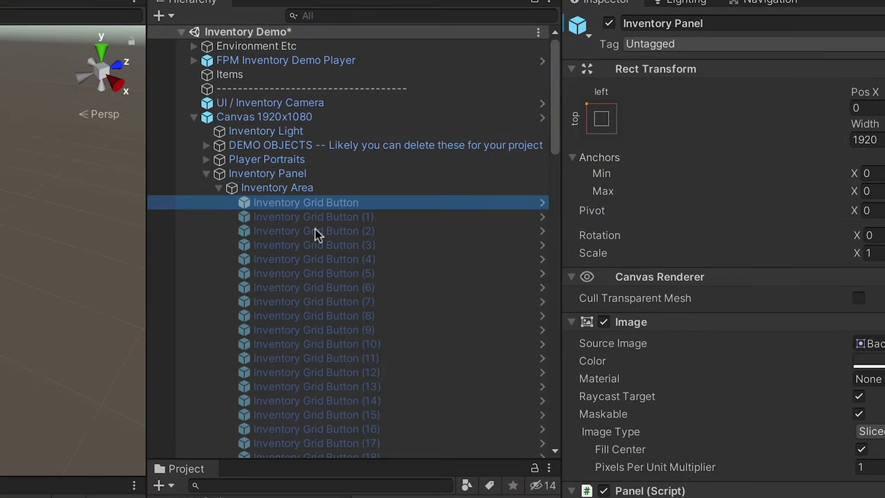
scroll(367, 338, "down", 20)
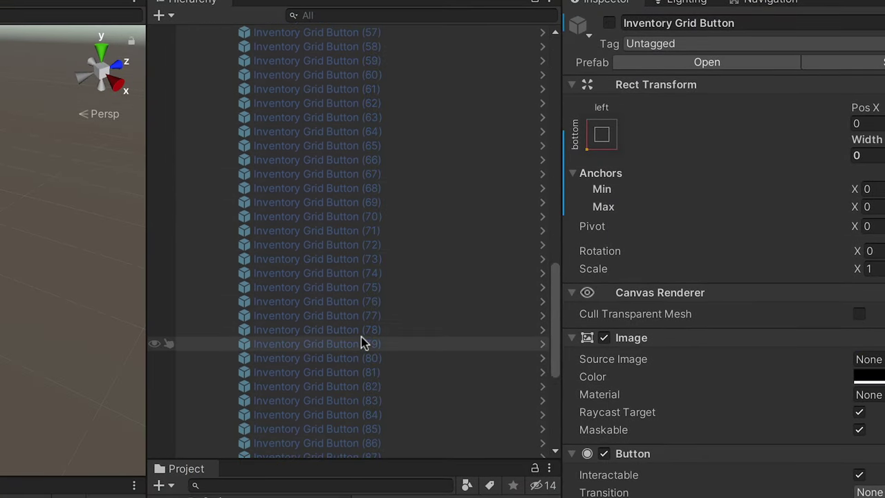
scroll(361, 340, "down", 5)
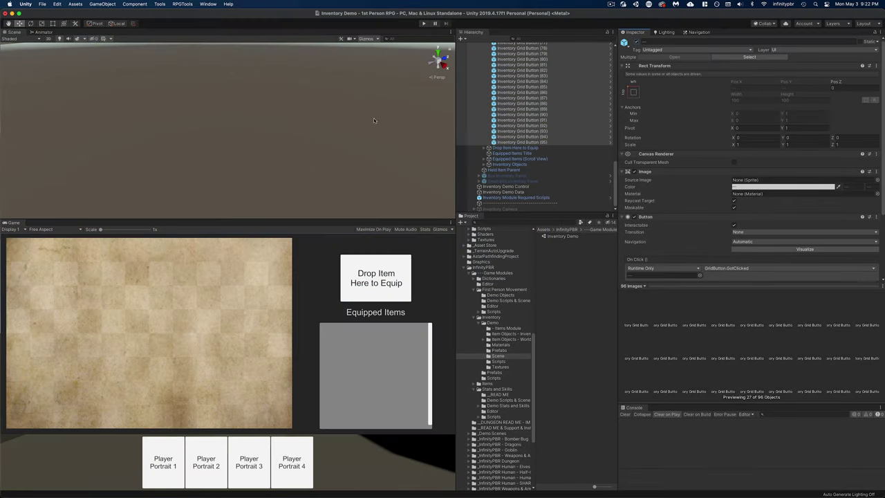
Frame Inventory Grid Button (83), examine the grid panel in the Scene view, and select Inventory Grid Button (94)
double_click(515, 76)
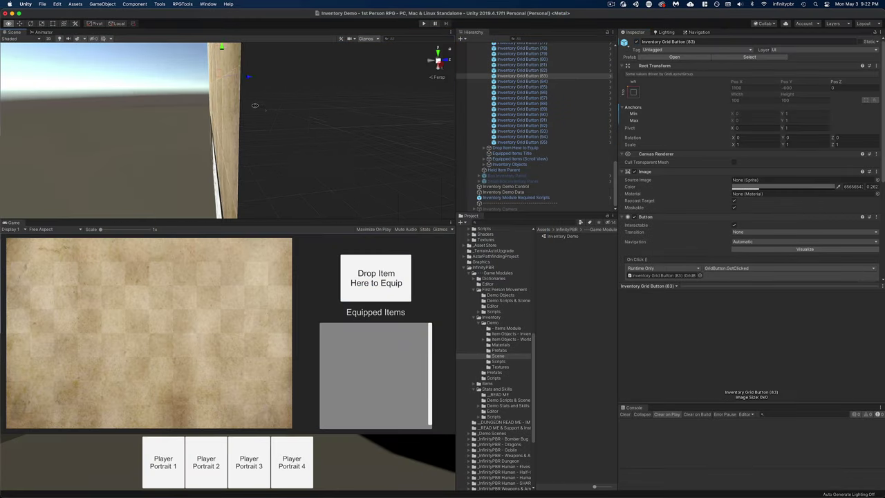
scroll(249, 105, "down", 8)
left_click_drag(429, 104, 506, 123, "alt")
scroll(172, 126, "up", 6)
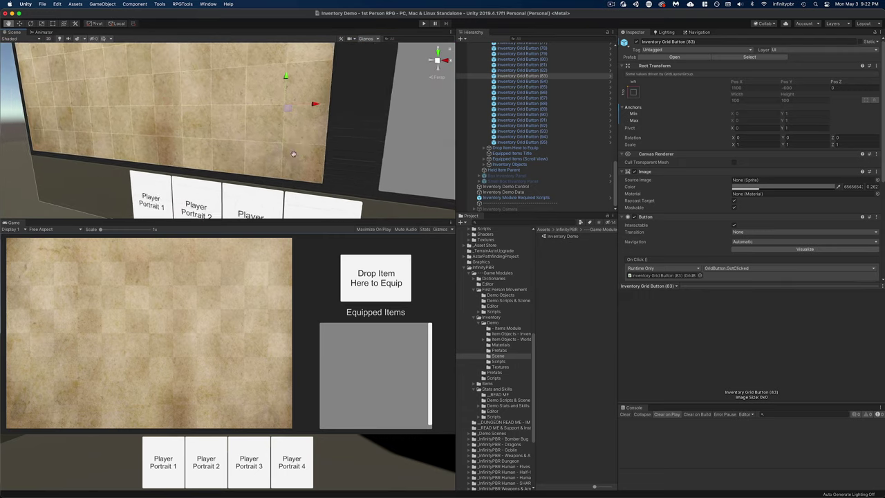
scroll(210, 119, "down", 5)
left_click_drag(243, 117, 228, 170, "alt")
left_click(541, 137)
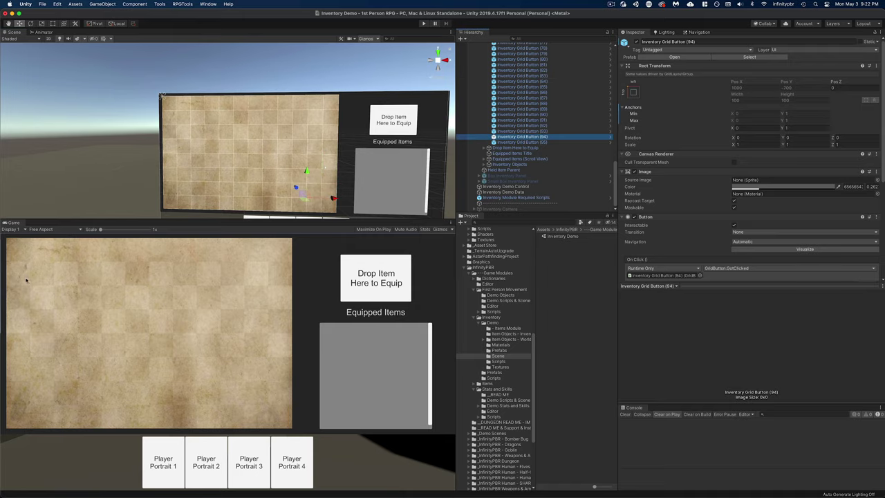
Collapse the Inventory Area, expand Inventory Objects, and inspect the Plate Armor - Inventory object
scroll(481, 99, "up", 20)
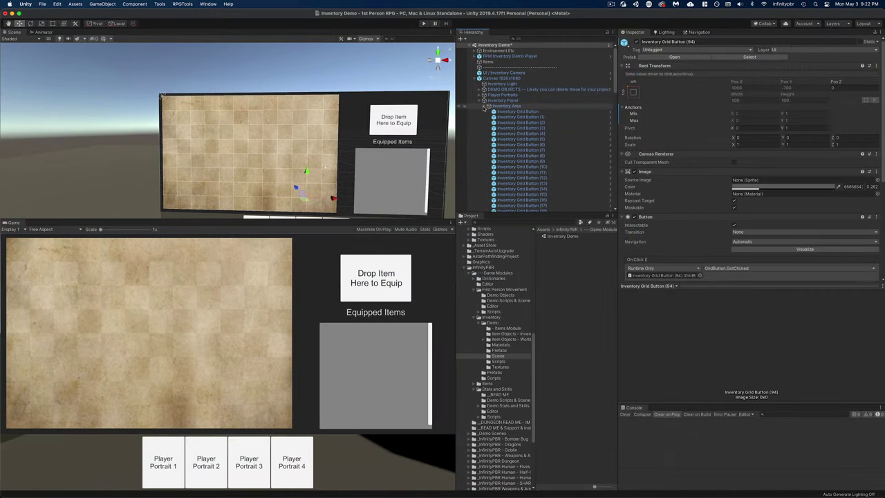
left_click(339, 206)
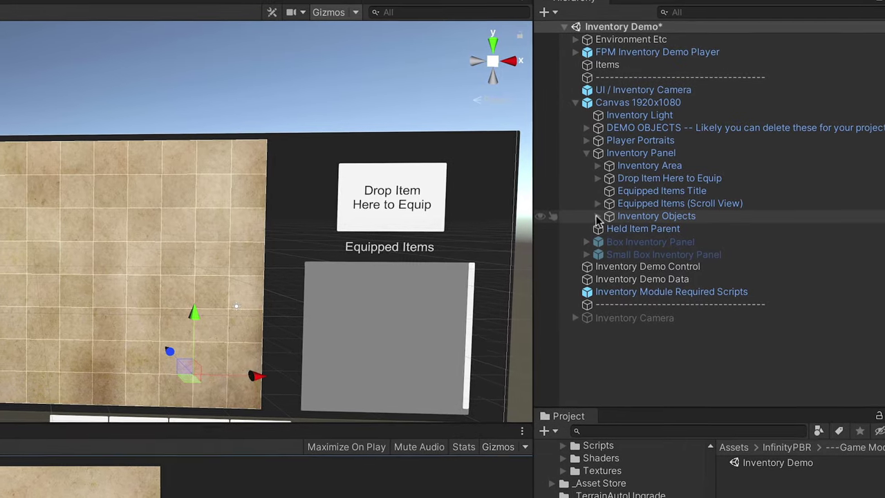
left_click(488, 128)
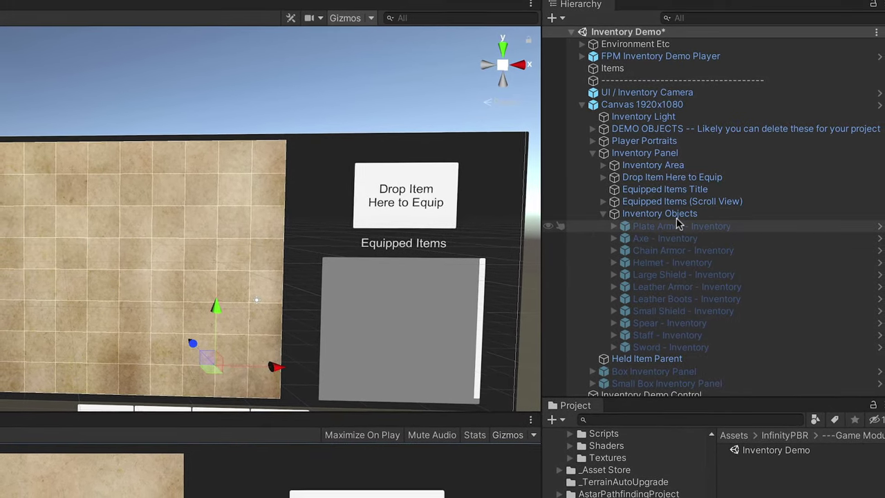
left_click(659, 226)
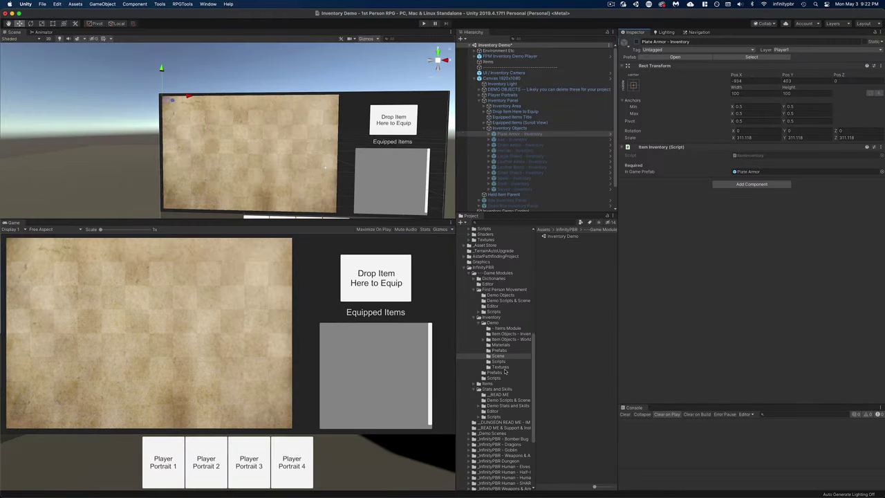
Go to the Weapons folder of the RPG Project's Items - Inventory prefabs
scroll(499, 278, "up", 2)
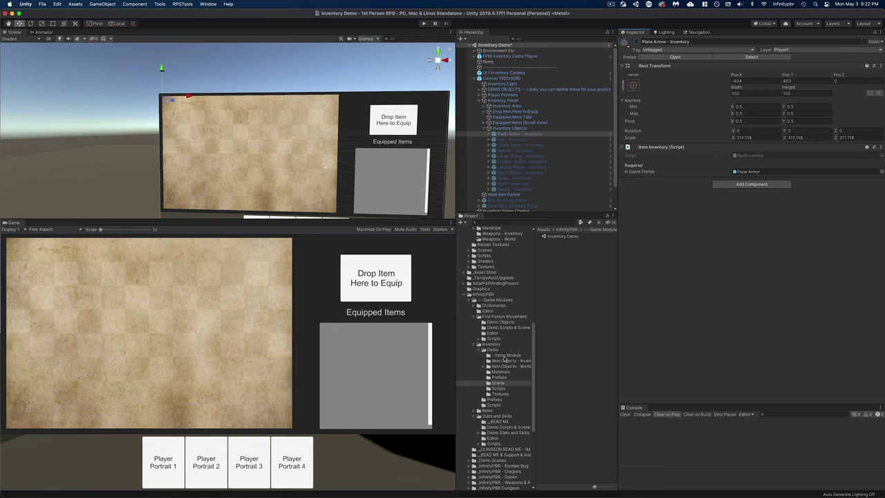
scroll(506, 359, "up", 10)
left_click(495, 377)
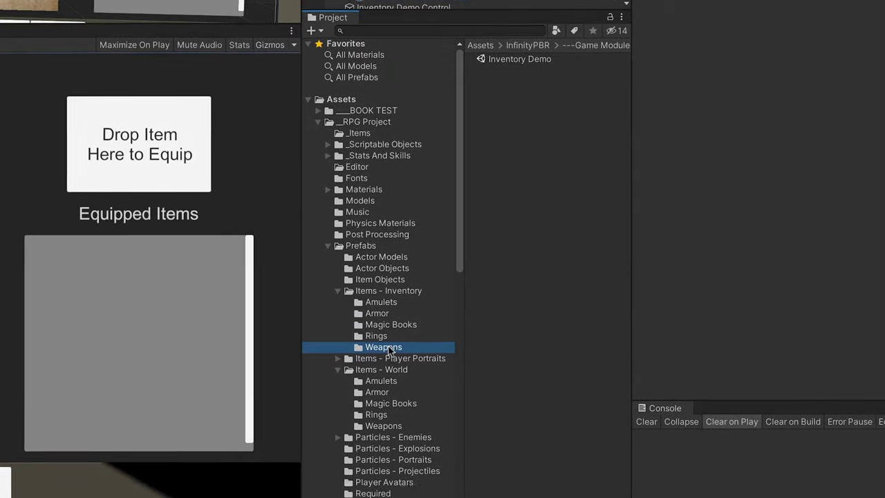
left_click_drag(564, 236, 511, 132)
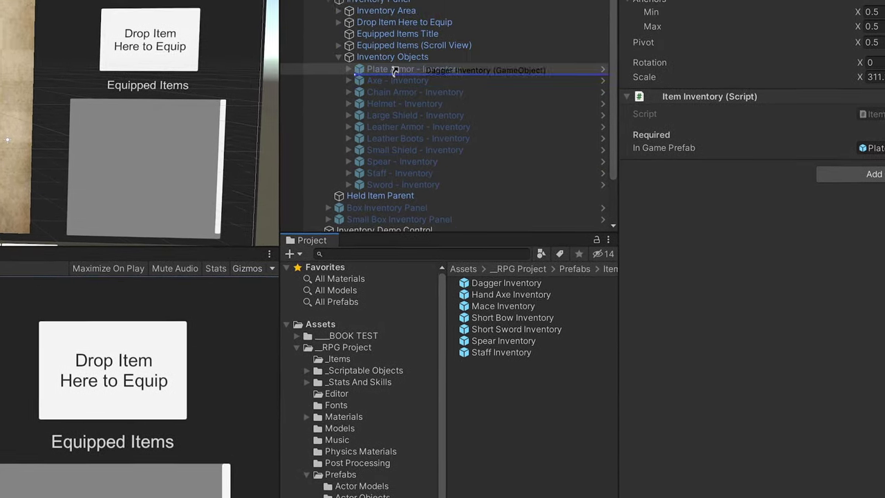
left_click_drag(394, 70, 371, 60)
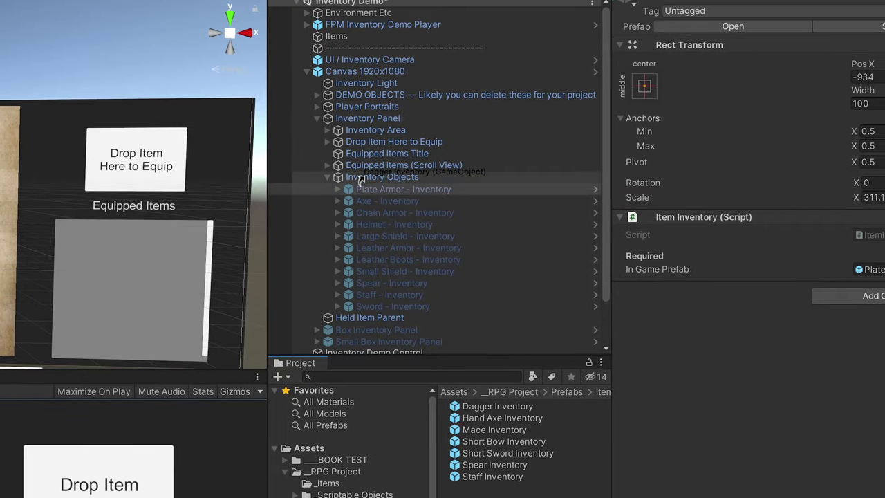
left_click_drag(359, 181, 362, 186)
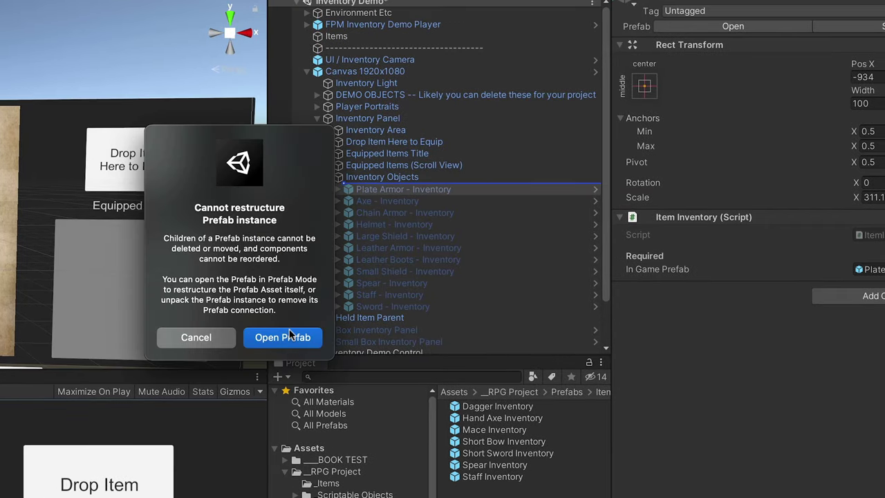
left_click(192, 336)
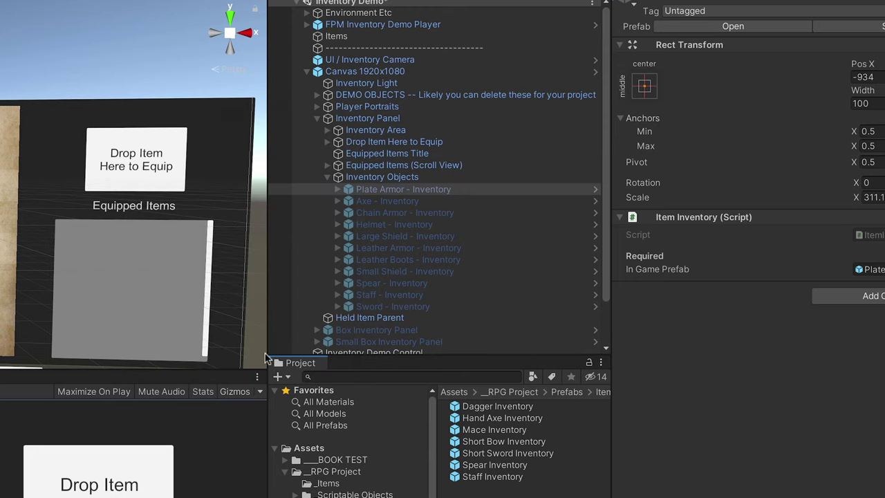
Add the Dagger Inventory prefab as a child of Inventory Objects, and compare its Rect Transform with Sword - Inventory
left_click_drag(487, 408, 363, 180)
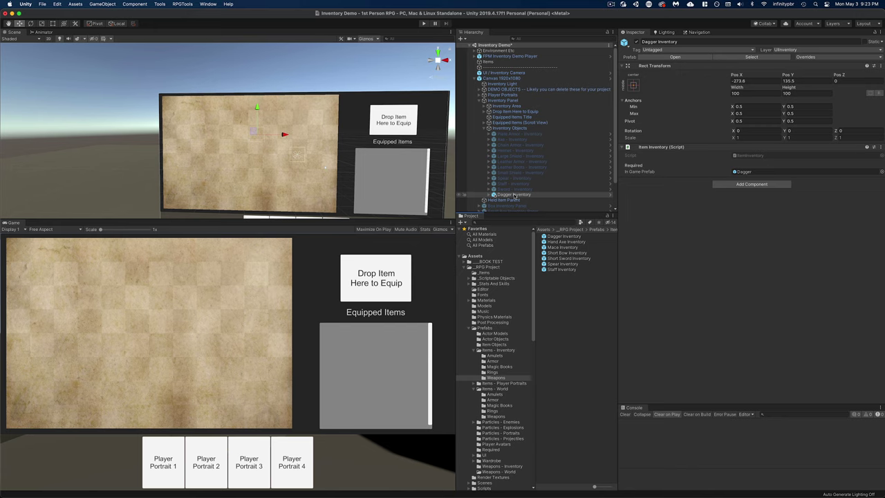
mouse_move(249, 146)
left_mouse_down("alt")
mouse_move(428, 146)
mouse_move(266, 146)
left_mouse_up("alt")
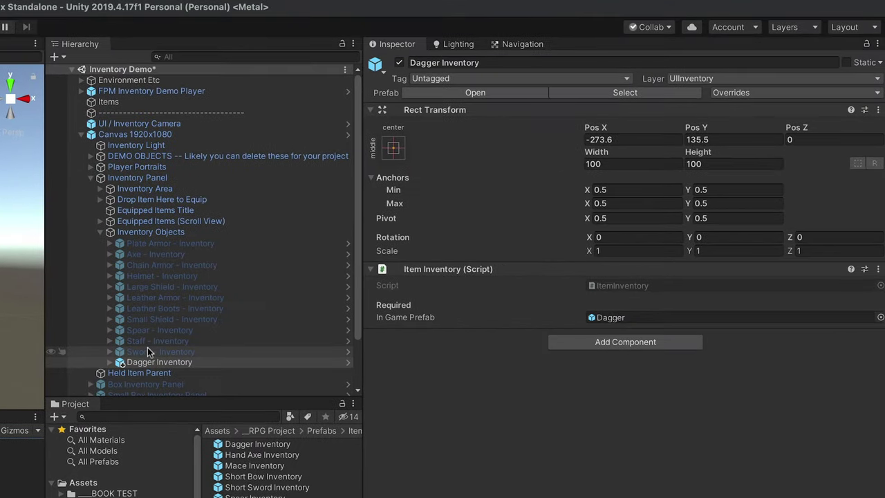
left_click(465, 207)
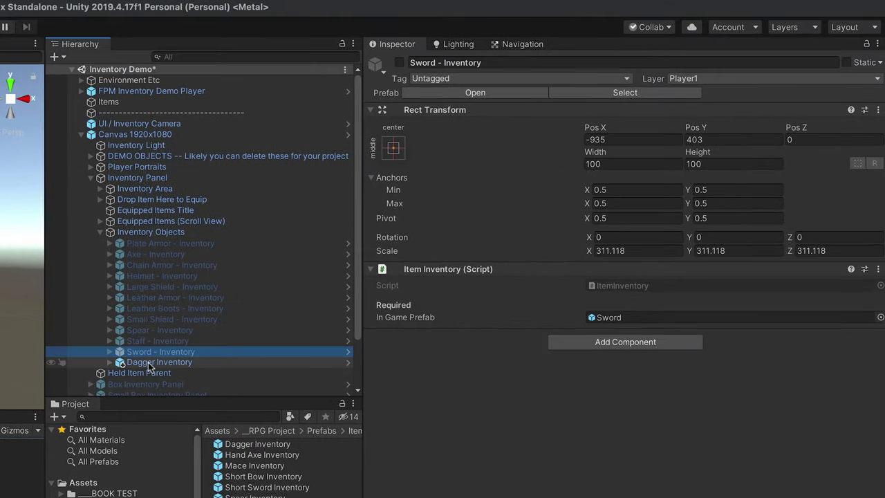
left_click(148, 363)
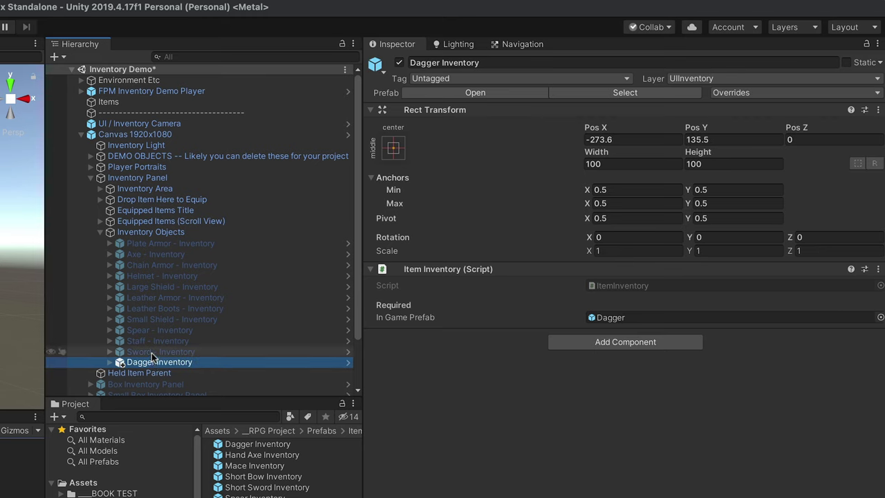
Copy the Rect Transform values from Sword - Inventory to Dagger Inventory
left_click(151, 352)
right_click(443, 109)
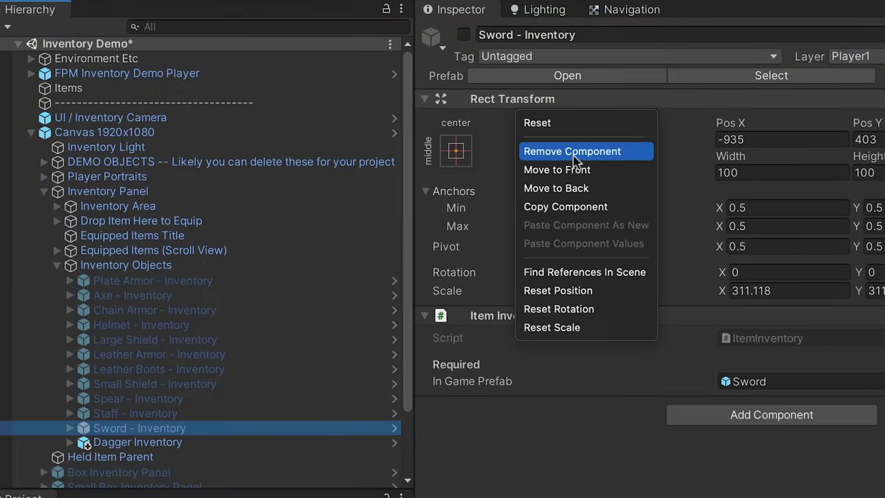
left_click(159, 442)
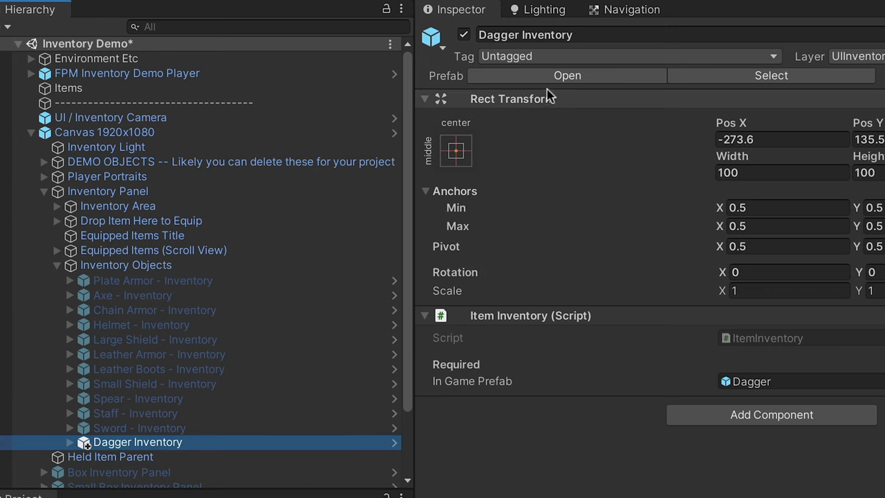
right_click(524, 104)
left_click(593, 242)
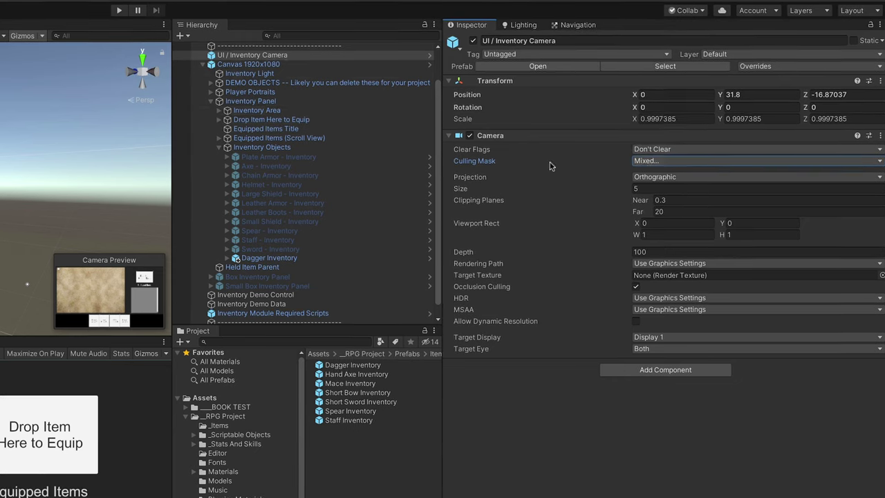
Add the UIInventory layer to the UI / Inventory Camera's culling mask and remove Player1 from it
left_click(638, 162)
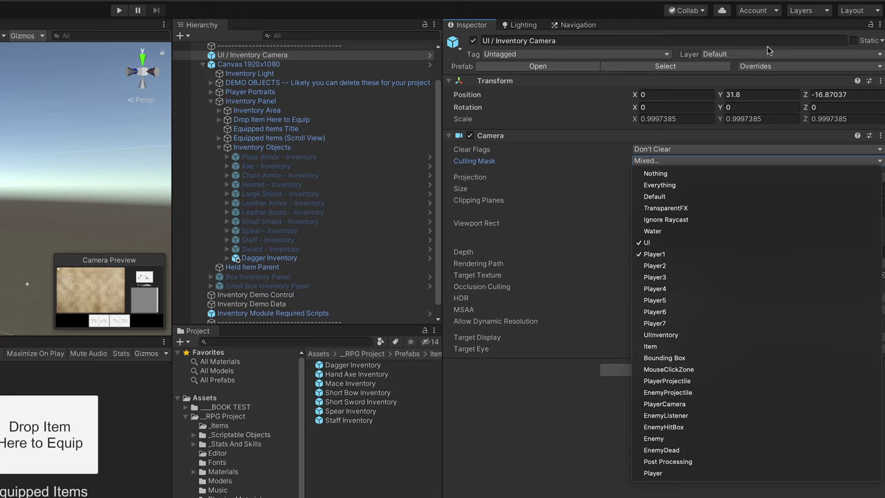
left_click(666, 336)
left_click(650, 161)
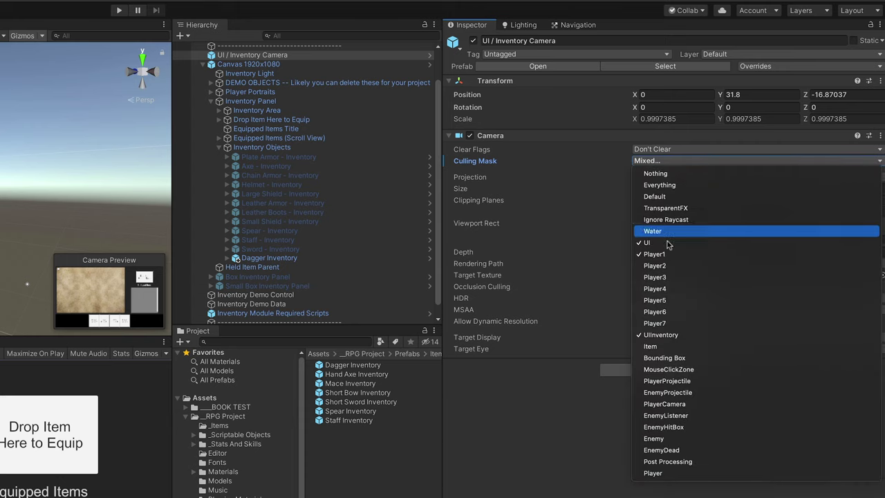
left_click(662, 257)
Open the Top Left prefab from Dagger Inventory's child, set its layer to UIInventory, and return to the demo scene
left_click(251, 258)
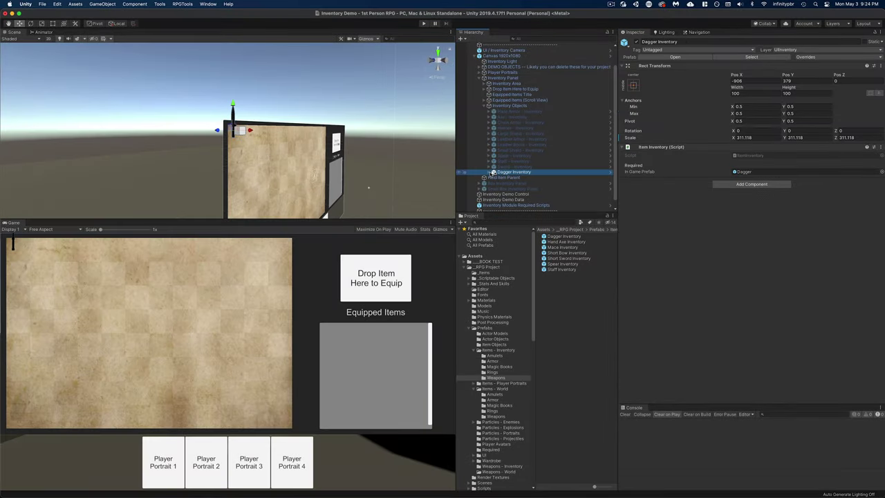
left_click(510, 183)
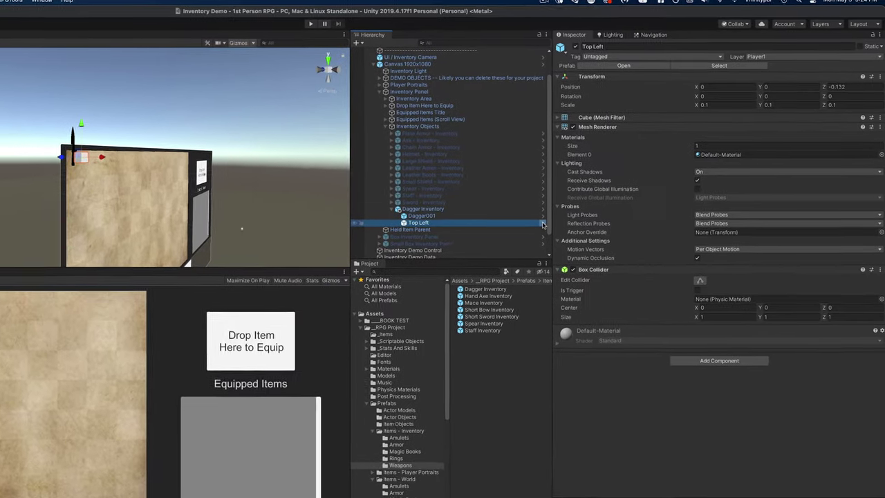
left_click(544, 223)
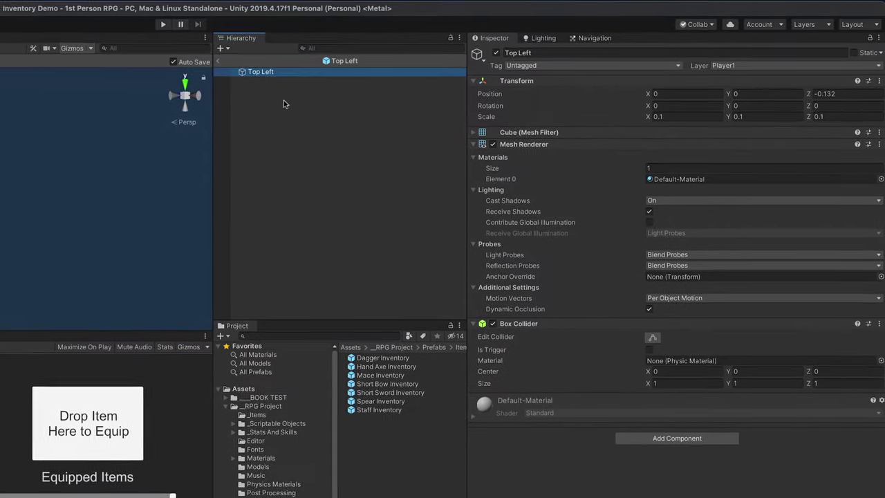
left_click(737, 66)
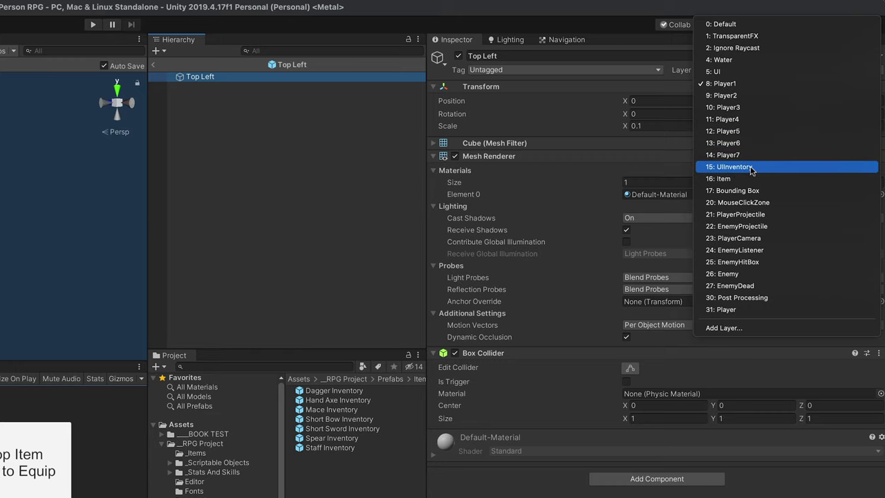
left_click(733, 167)
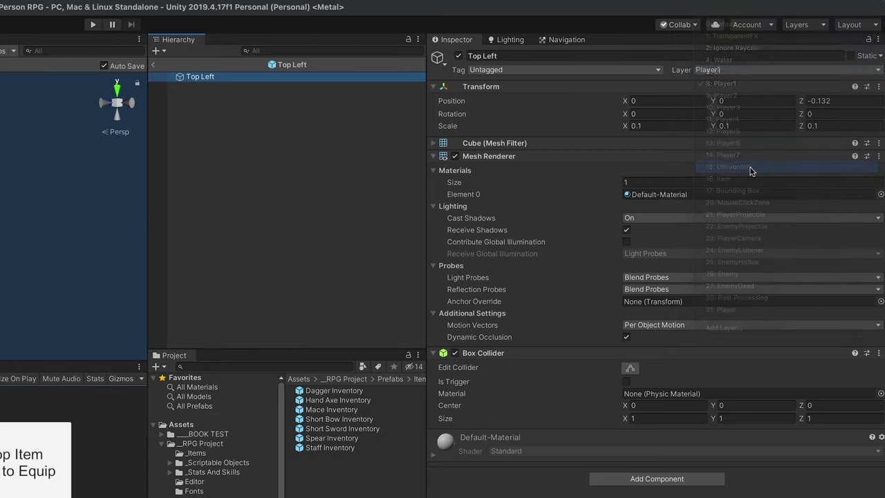
left_click(155, 66)
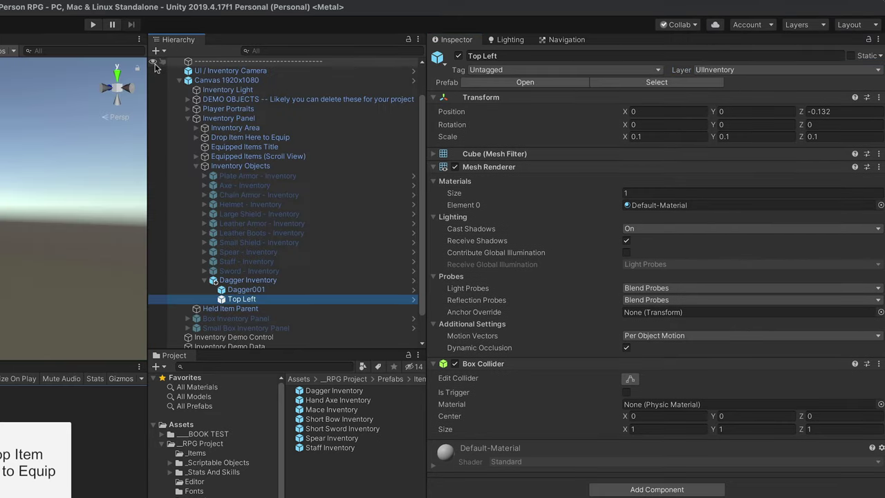